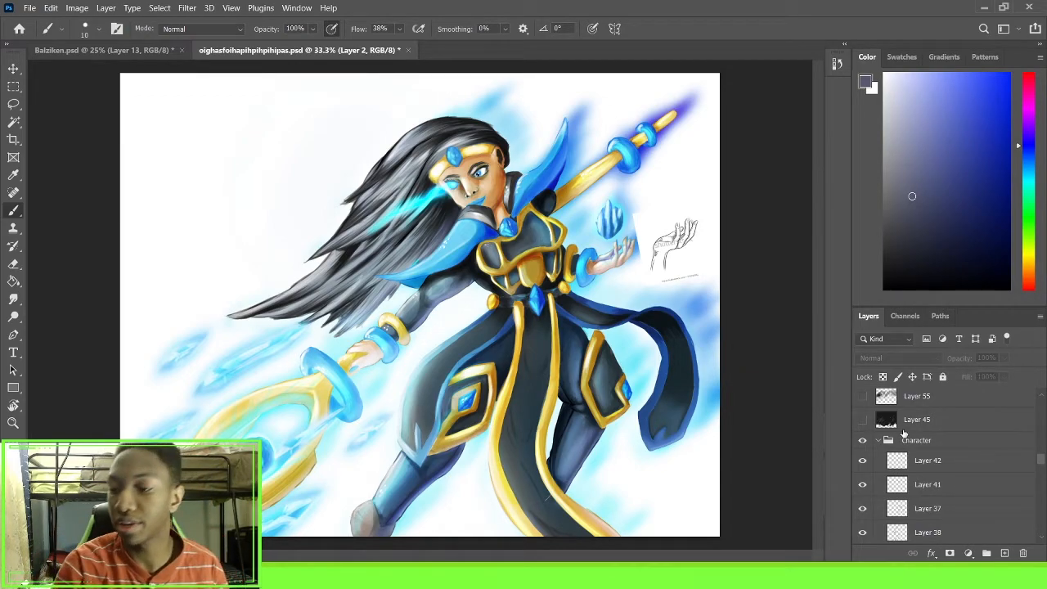
Show the Layer 2 line sketch and hide the Character group
scroll(933, 455, "down", 5)
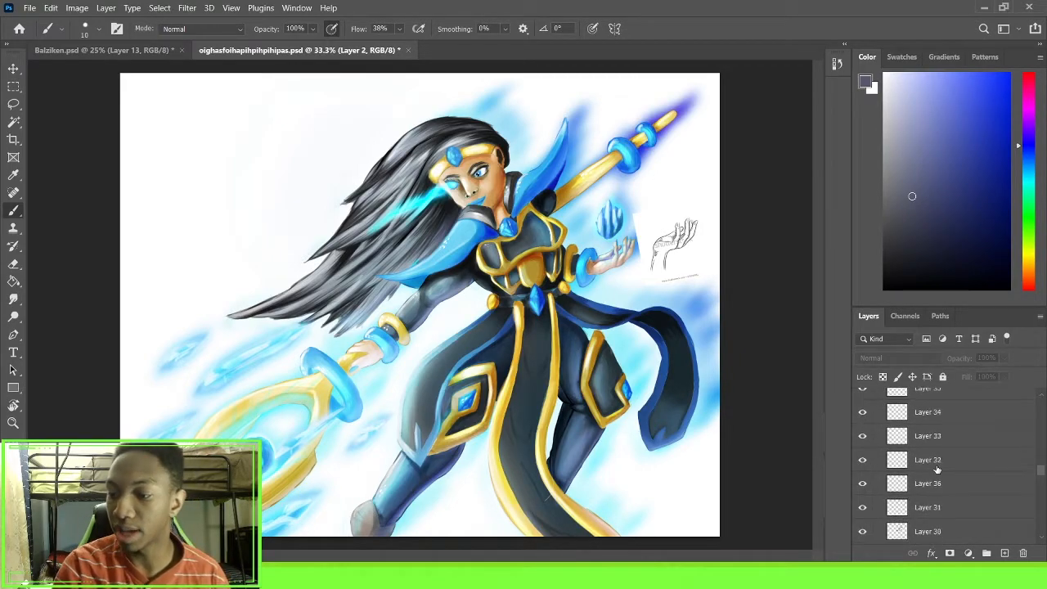
scroll(936, 456, "down", 3)
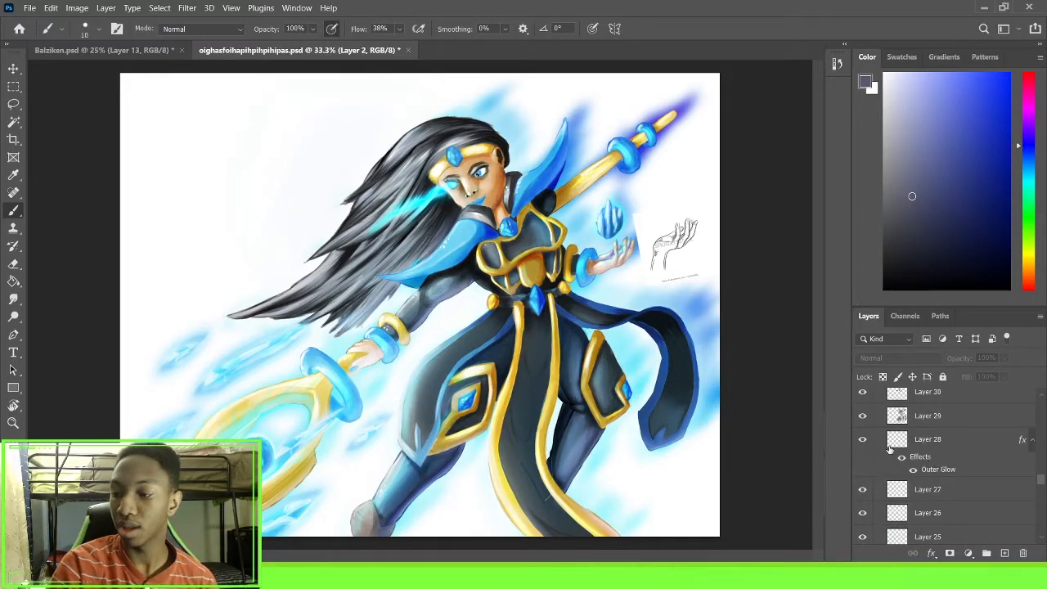
scroll(905, 458, "down", 5)
scroll(886, 456, "down", 6)
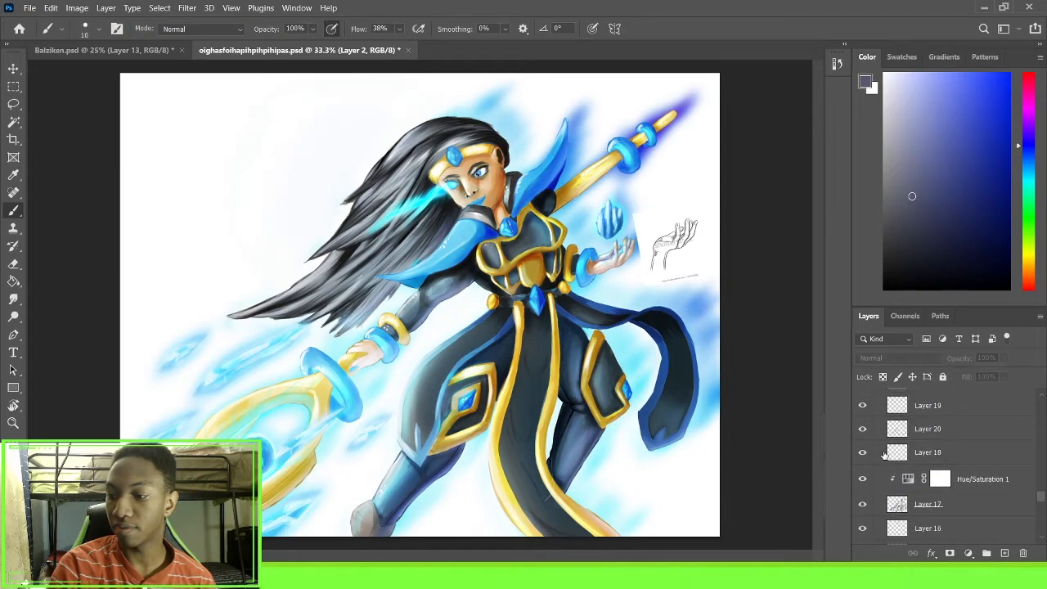
scroll(884, 455, "down", 5)
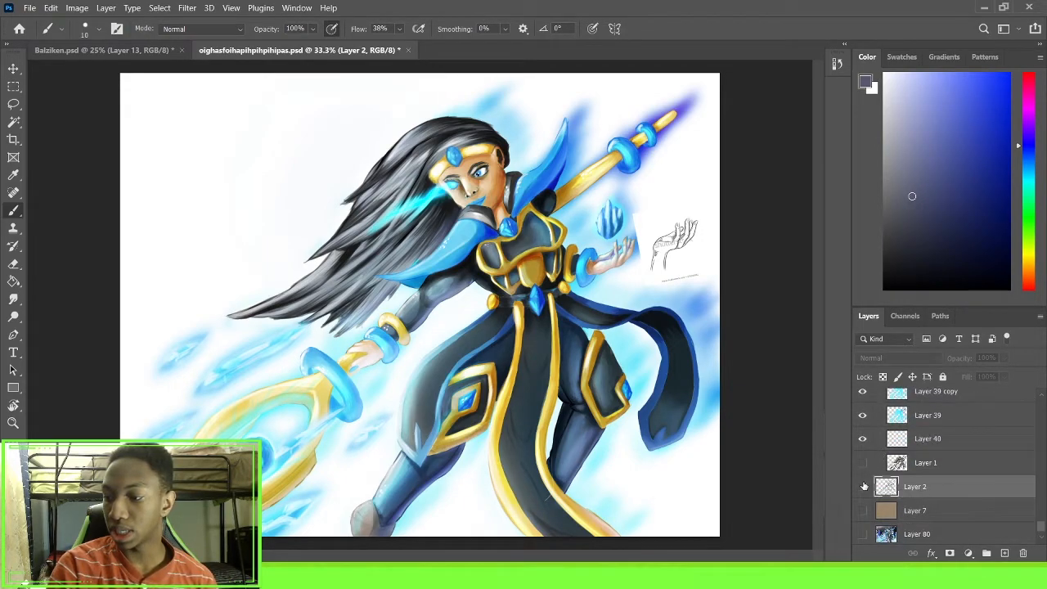
scroll(865, 481, "up", 1)
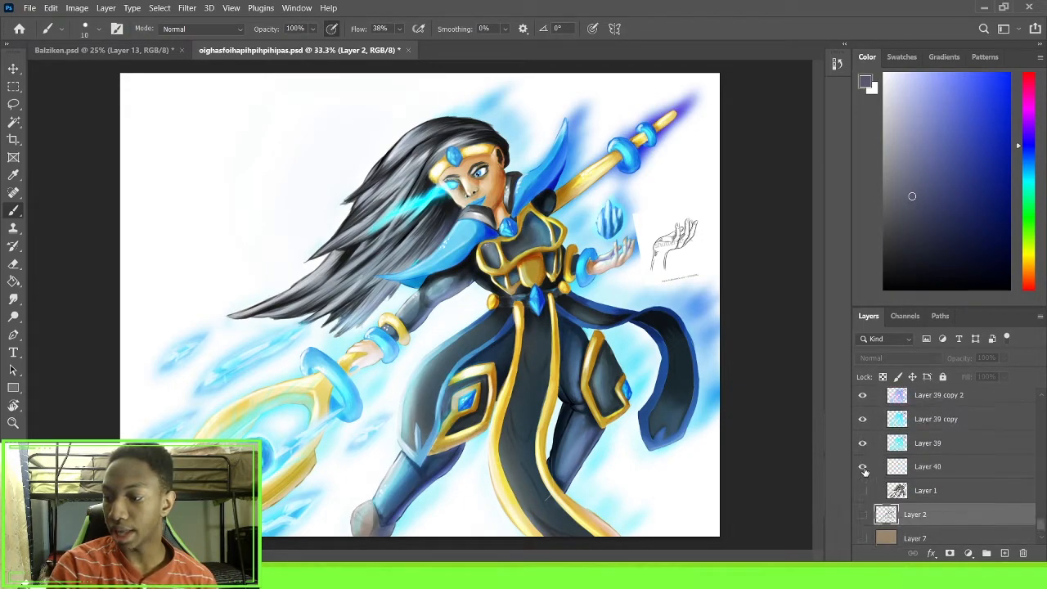
left_click(860, 516)
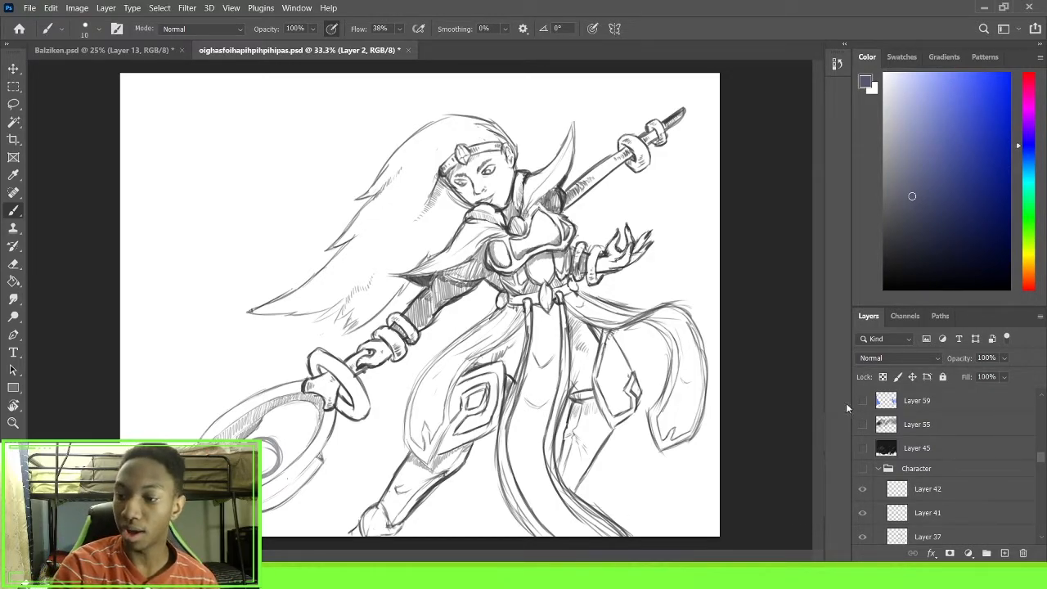
Show the Character group again and turn off the visibility of its individual painted layers from the glow layers up to Layer 42
scroll(874, 427, "down", 10)
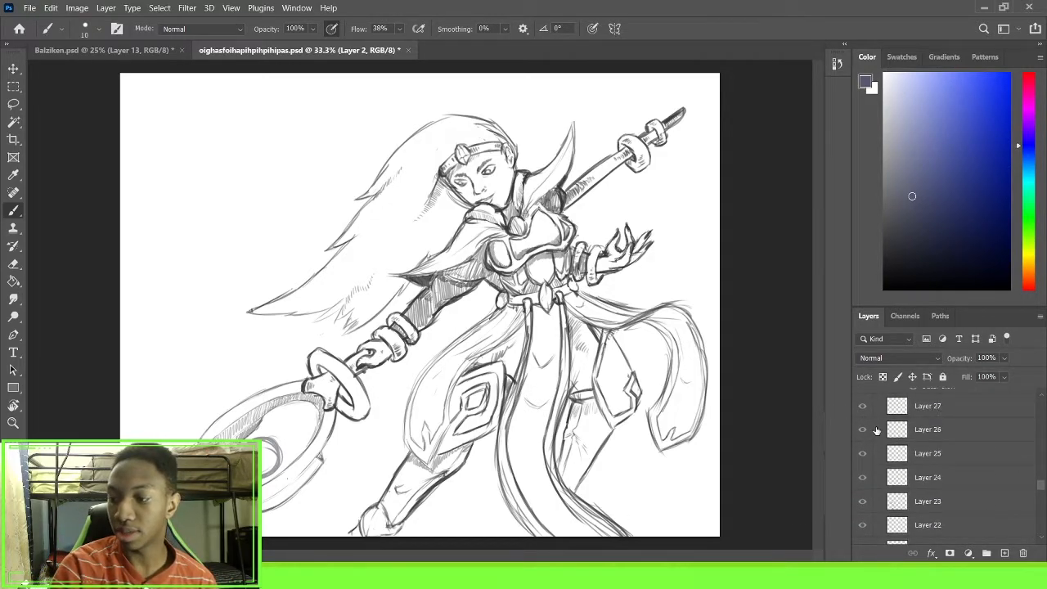
scroll(876, 427, "up", 8)
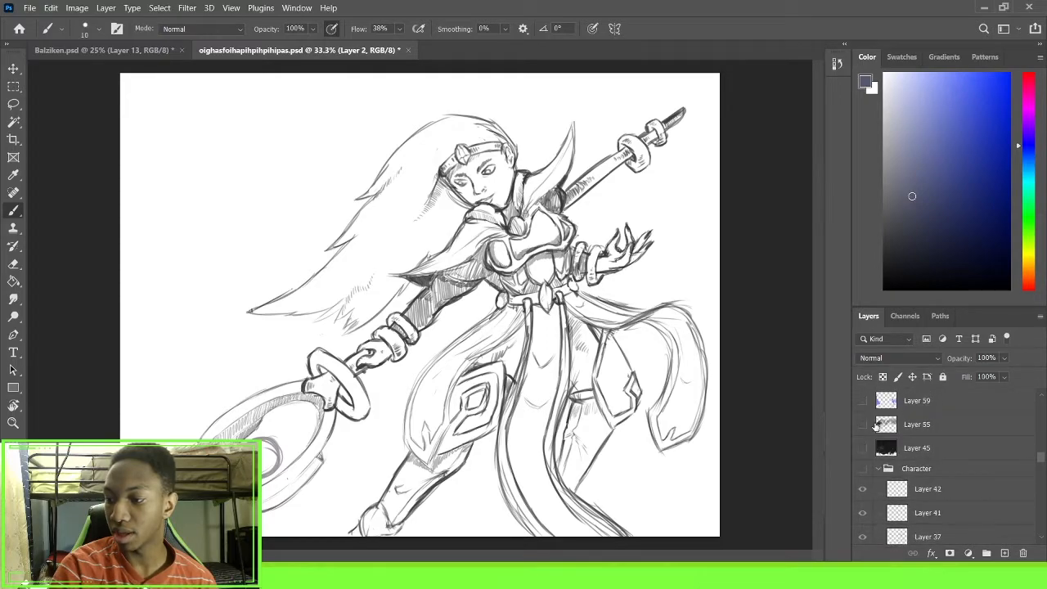
left_click(863, 468)
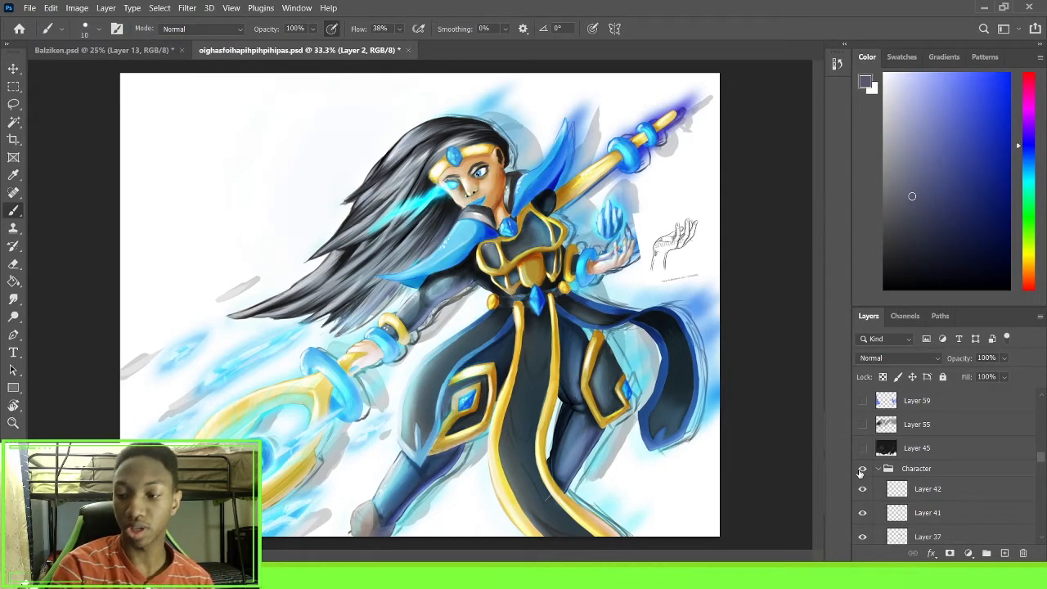
scroll(876, 459, "down", 1)
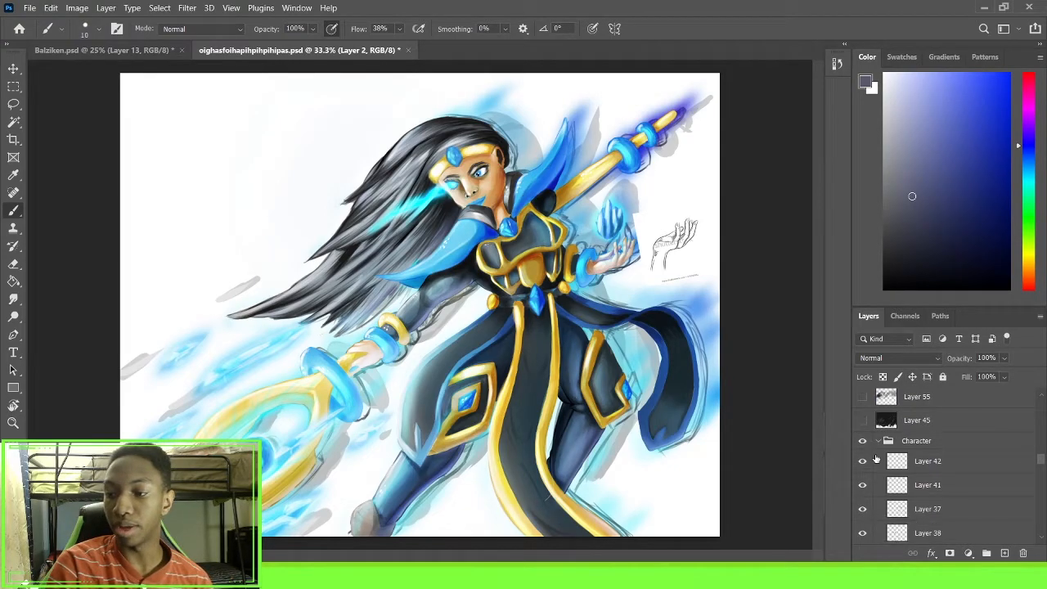
scroll(876, 459, "down", 6)
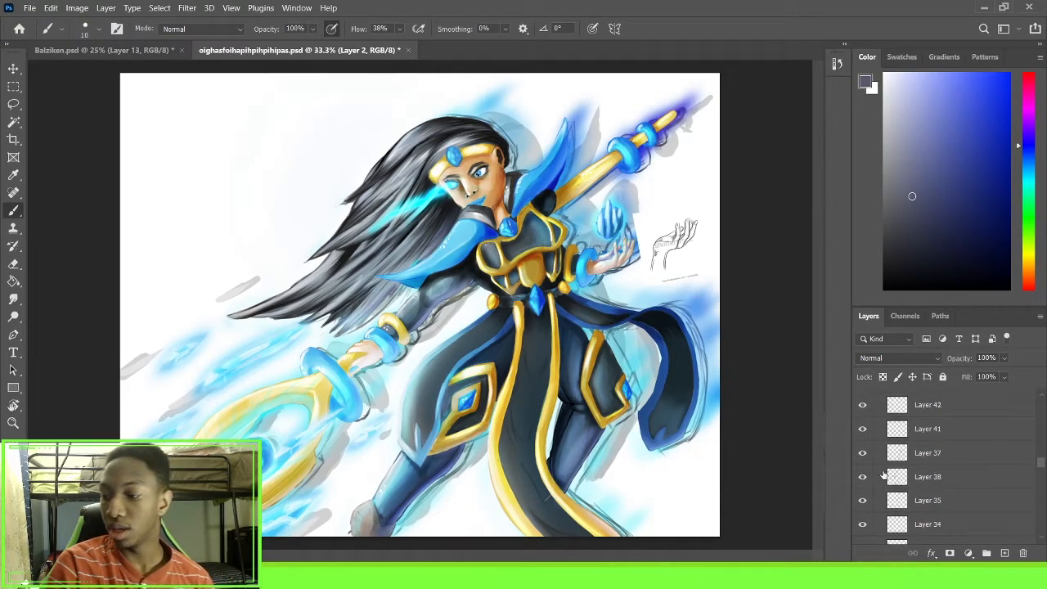
scroll(882, 473, "down", 5)
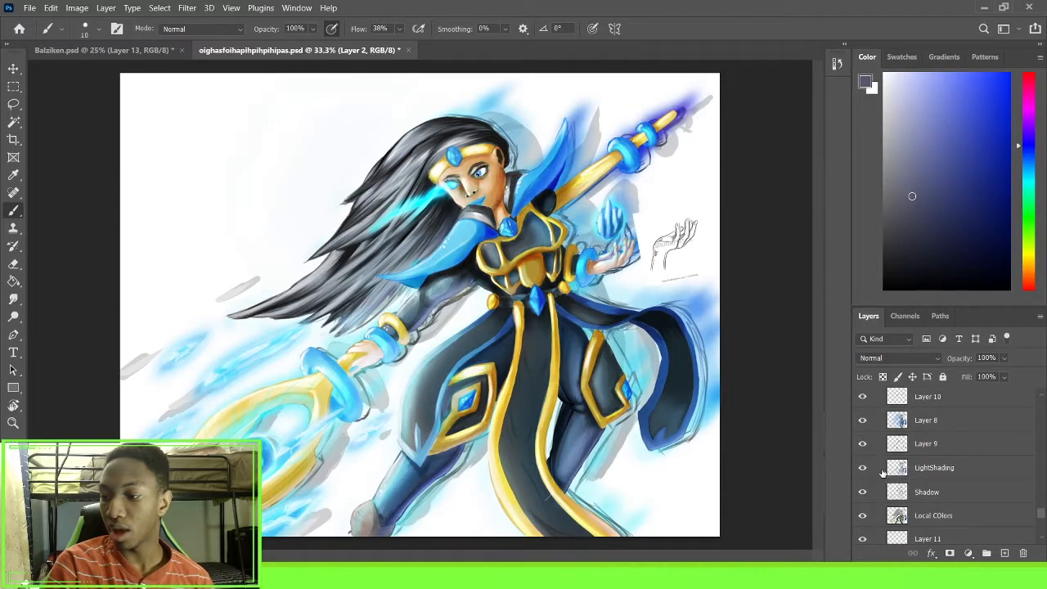
scroll(865, 447, "down", 5)
left_click_drag(862, 440, 850, 497)
left_click_drag(862, 533, 865, 517)
scroll(864, 458, "up", 5)
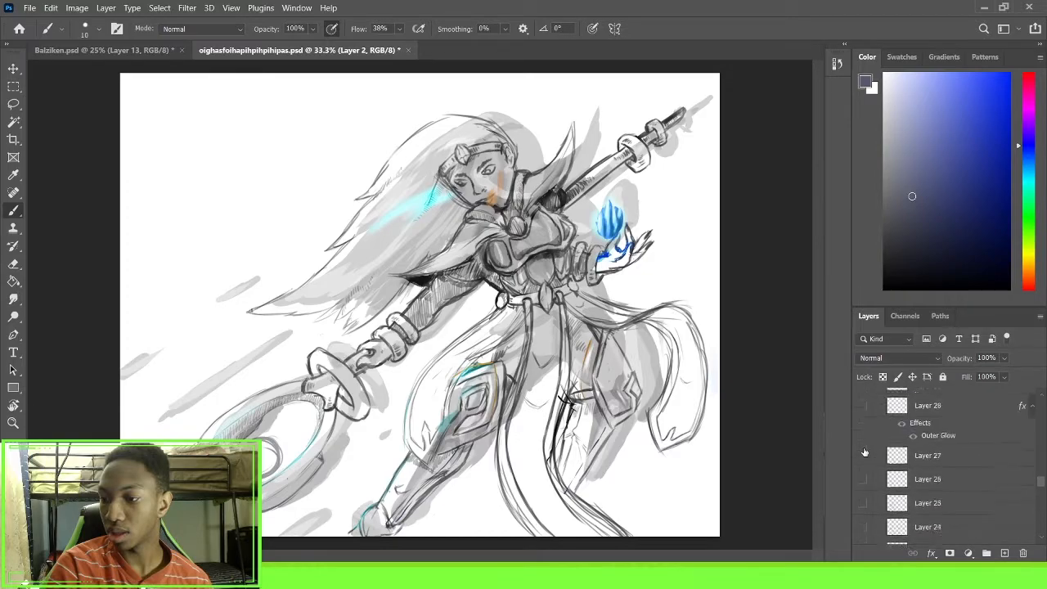
mouse_move(863, 466)
left_mouse_down()
mouse_move(863, 390)
mouse_move(864, 423)
left_mouse_up()
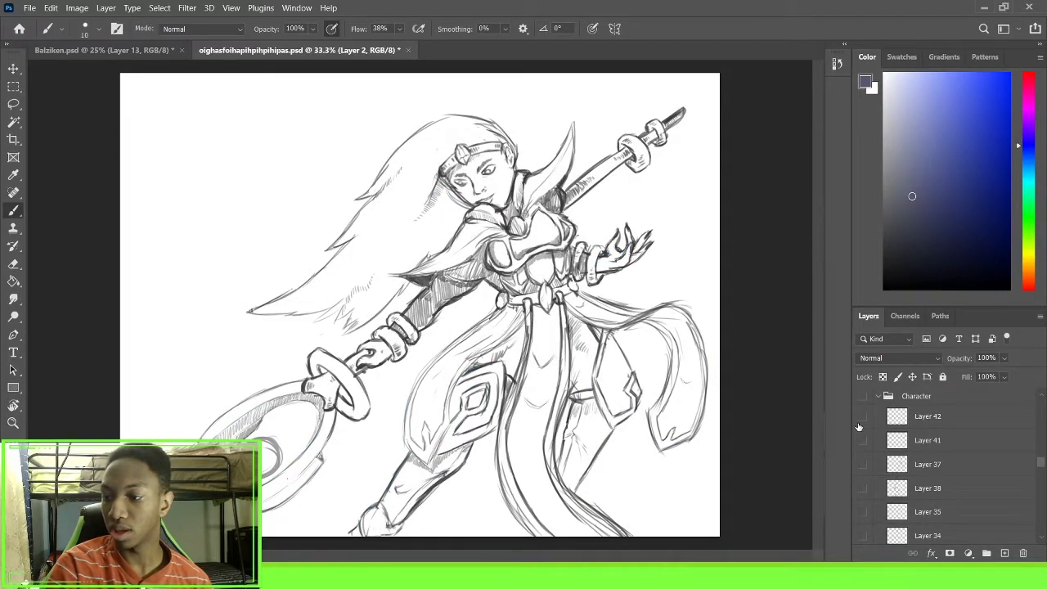
Display the grey blocking on Layer 1 of the Character group and hide the Layer 2 sketch
scroll(865, 425, "down", 10)
scroll(865, 426, "down", 5)
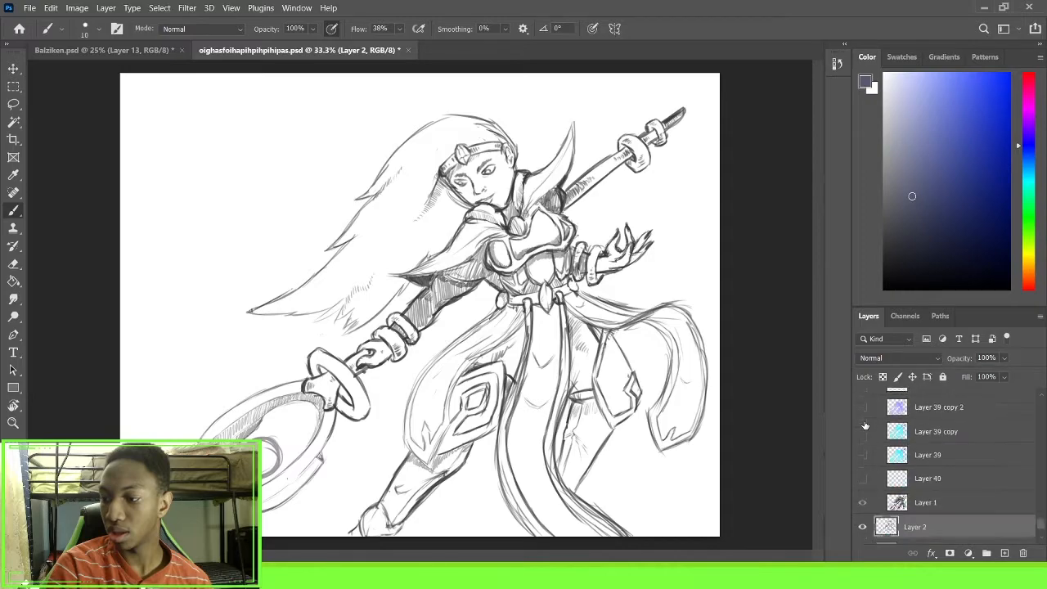
left_click(865, 475)
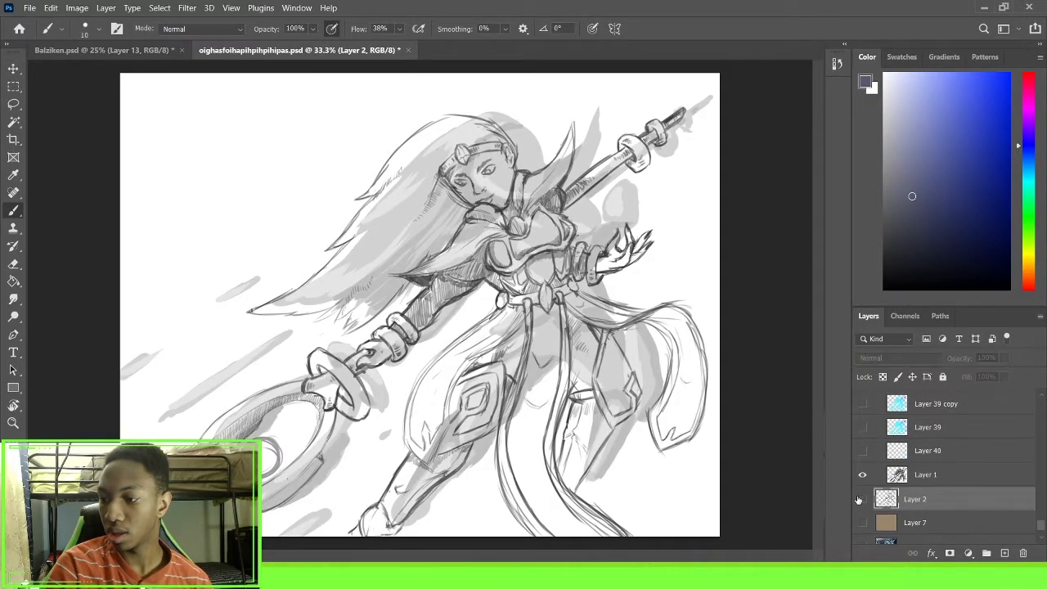
left_click(863, 498)
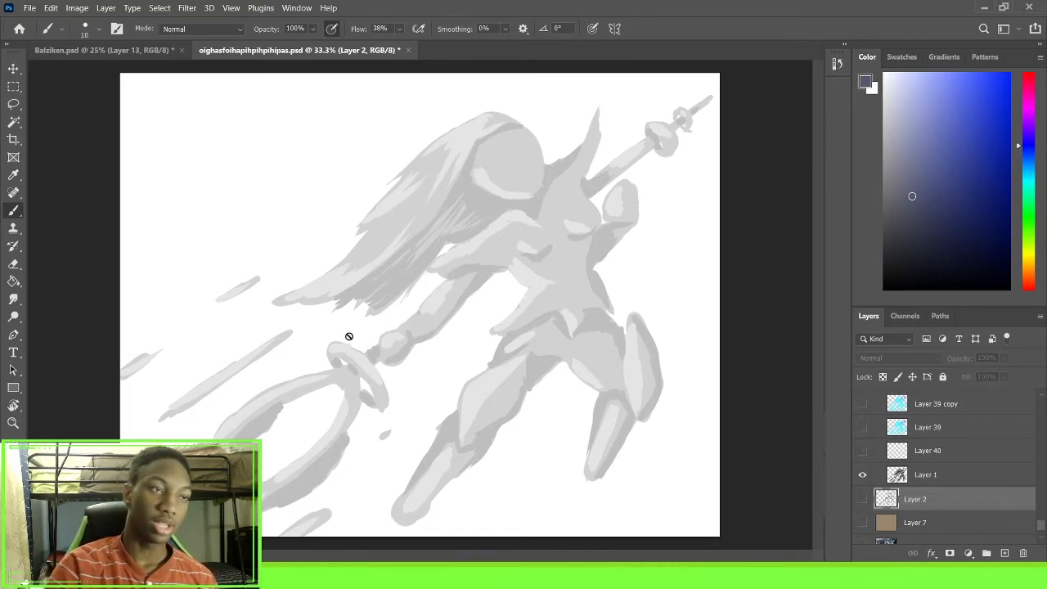
Set Layer 1's opacity to 100%
left_click(939, 481)
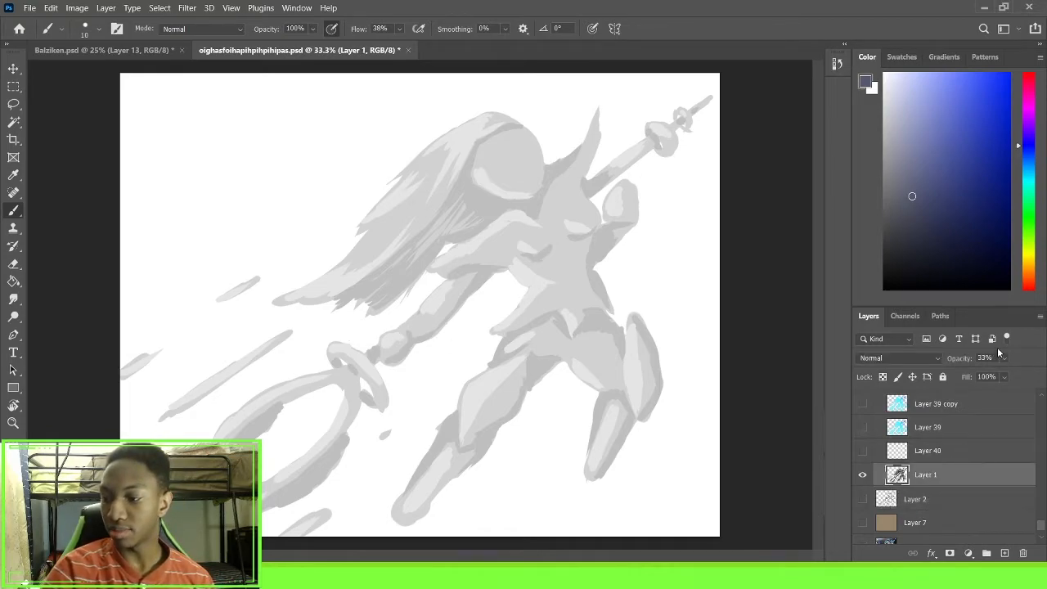
left_click(1007, 360)
left_click_drag(991, 374, 1043, 376)
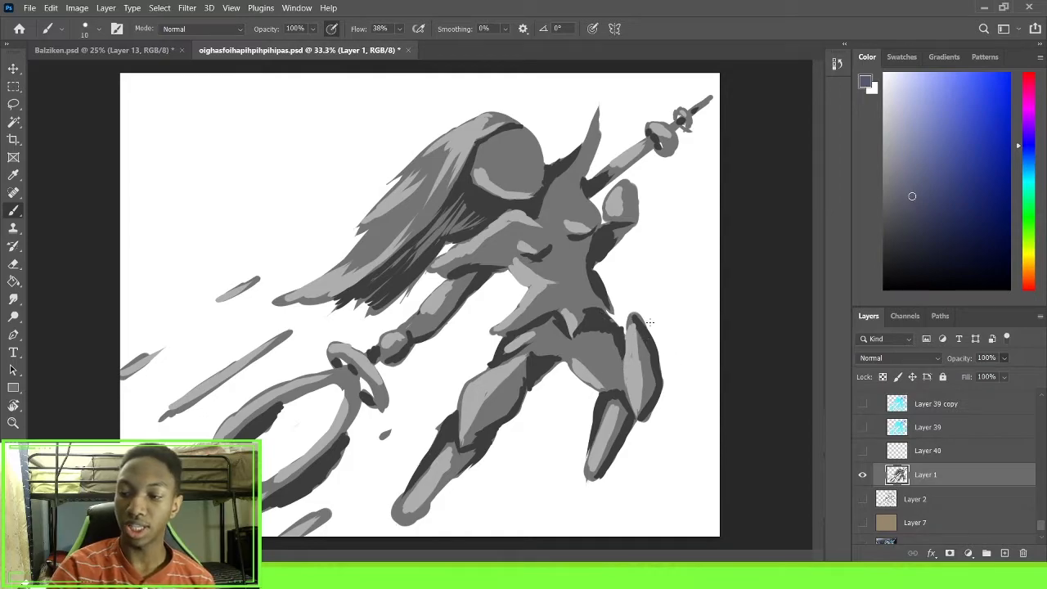
Show the Layer 2 sketch alone, then together with Layer 1, and set Layer 1's opacity to 33%
left_click(862, 475)
left_click(862, 499)
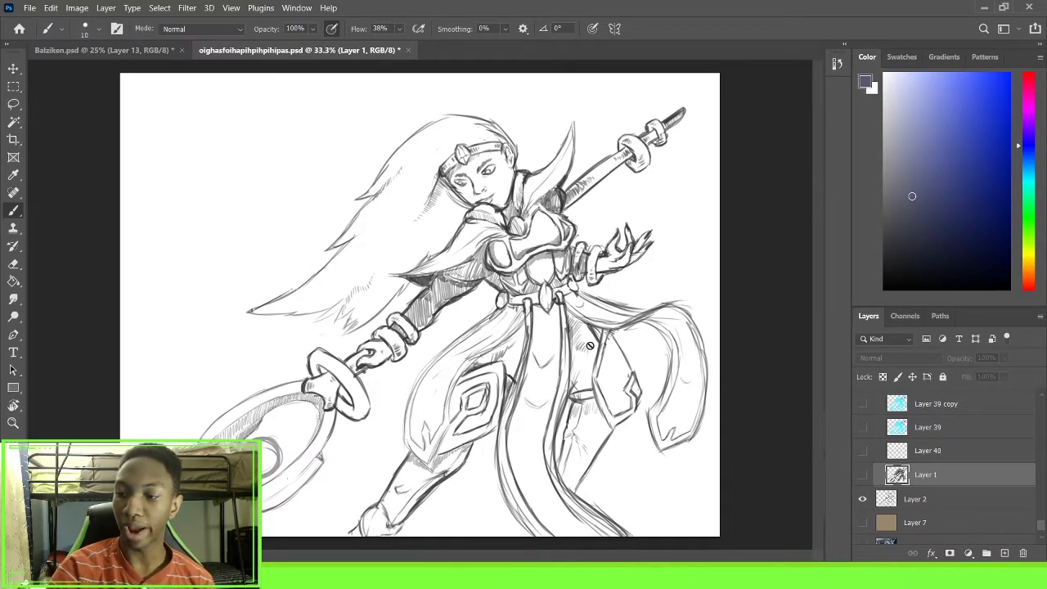
left_click(863, 475)
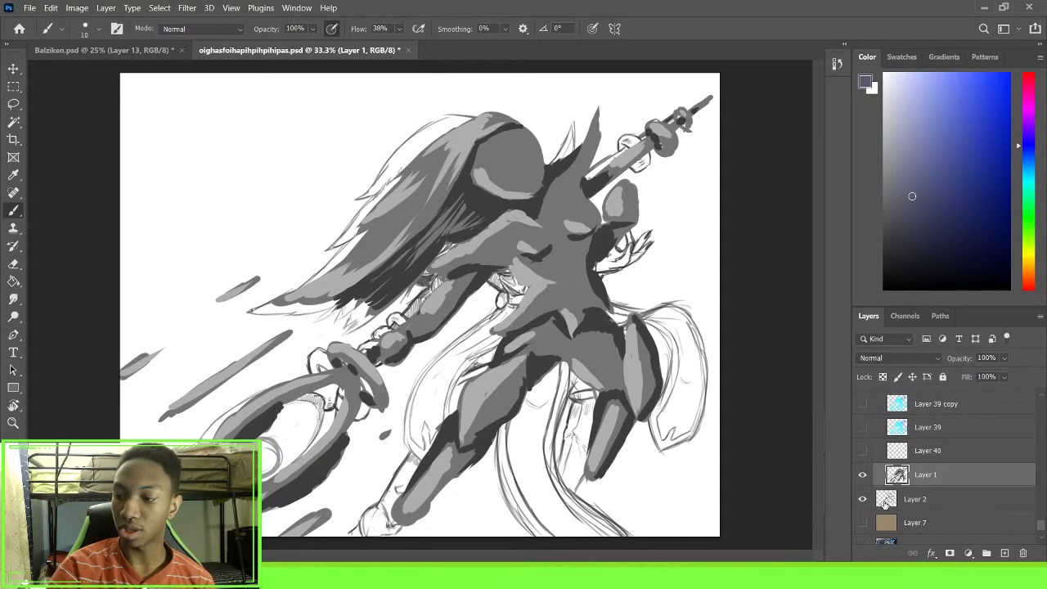
left_click(978, 372)
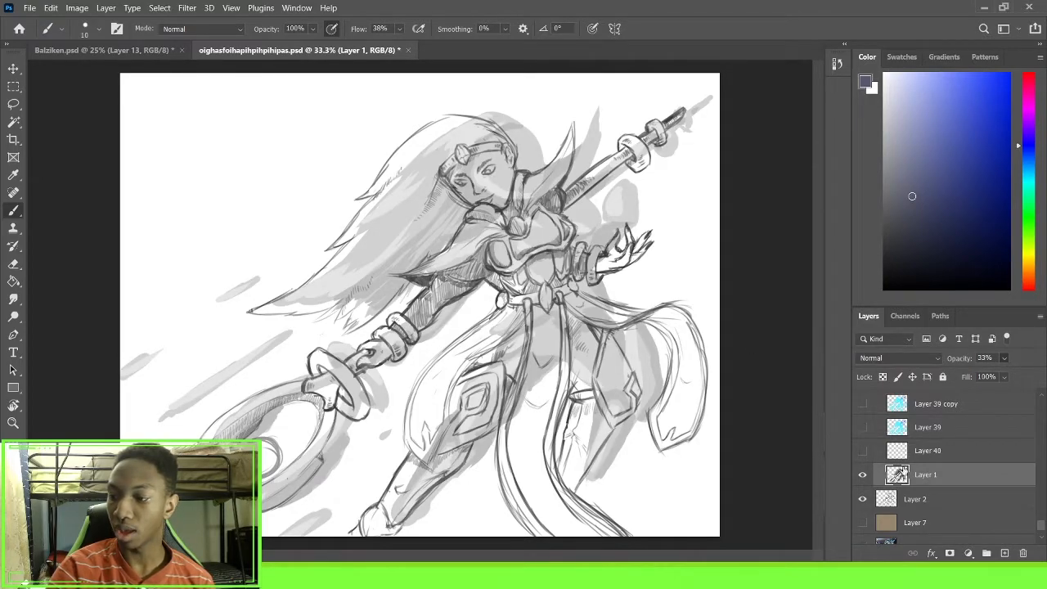
Hide Layer 1 and the Layer 2 sketch, and show the Local COlors layer
left_click(880, 507)
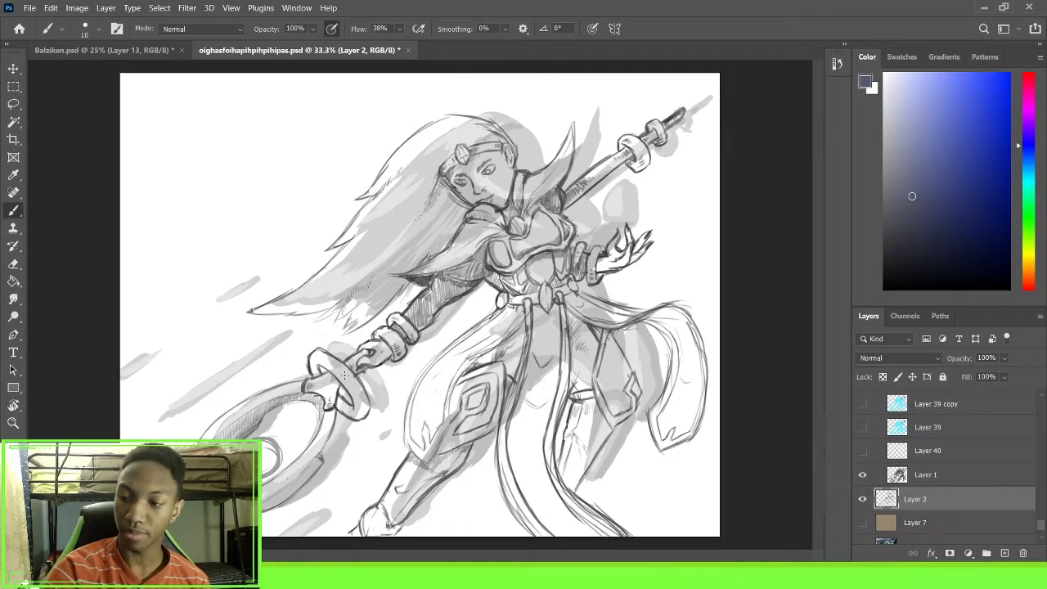
left_click(863, 475)
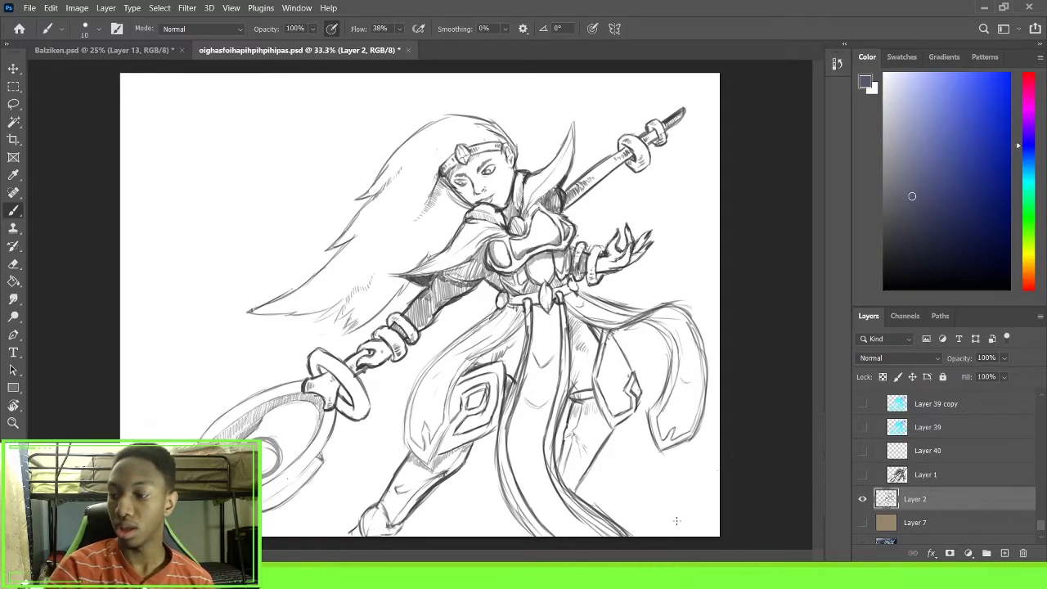
scroll(863, 471, "up", 4)
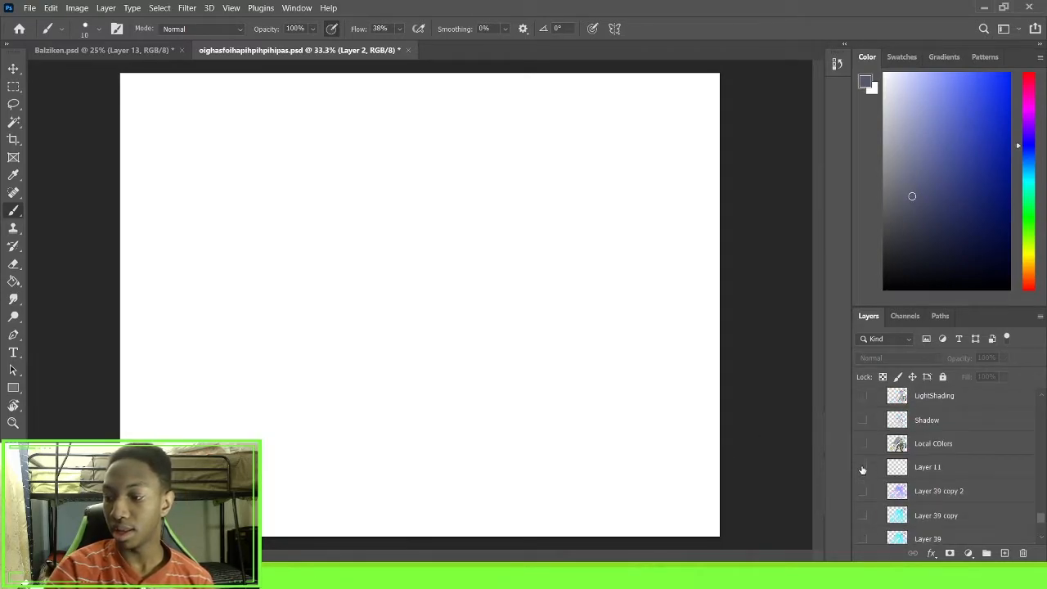
left_click(863, 415)
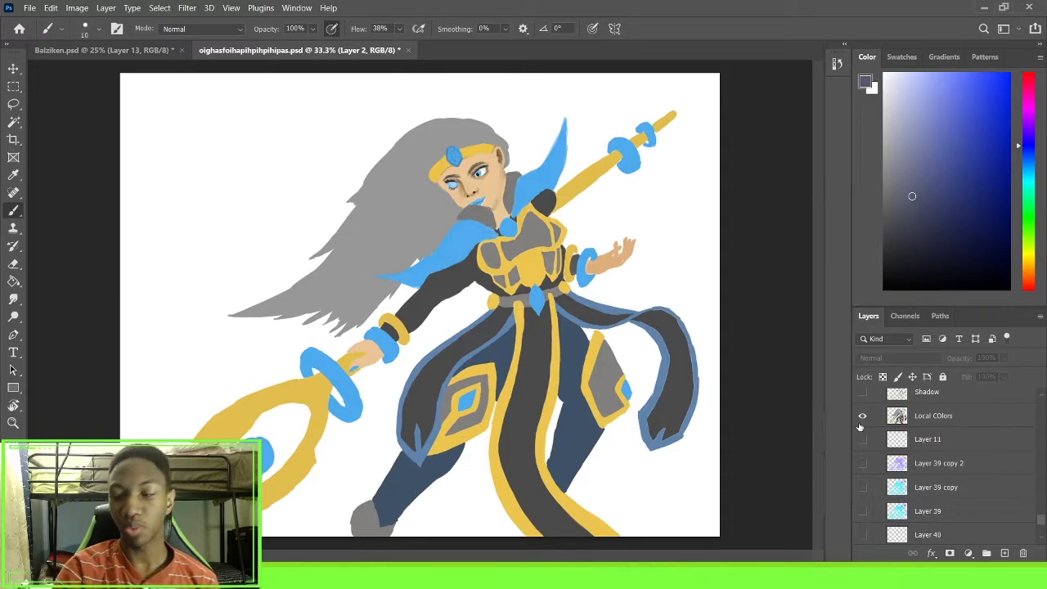
Show the Shadow and LightShading layers over the Local COlors layer, toggling Local COlors off and on to compare
scroll(868, 438, "up", 2)
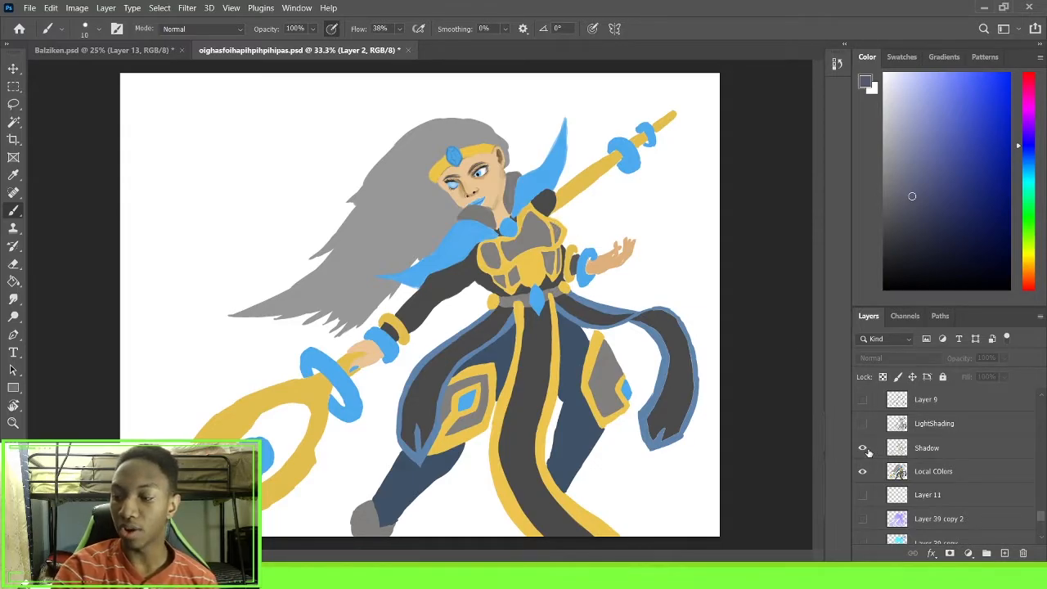
left_click(863, 448)
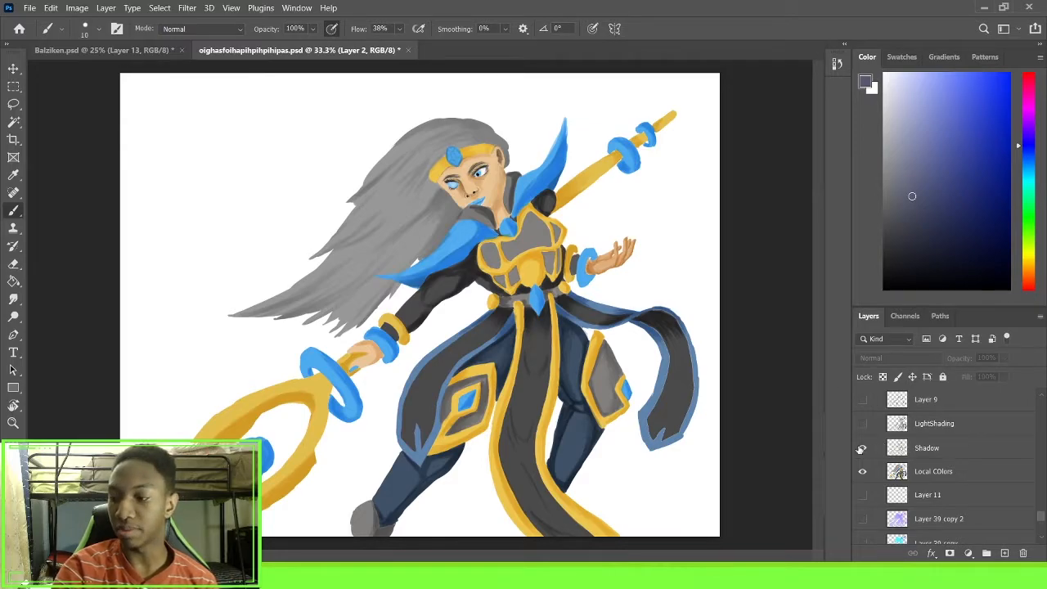
left_click(862, 472)
left_click(862, 472)
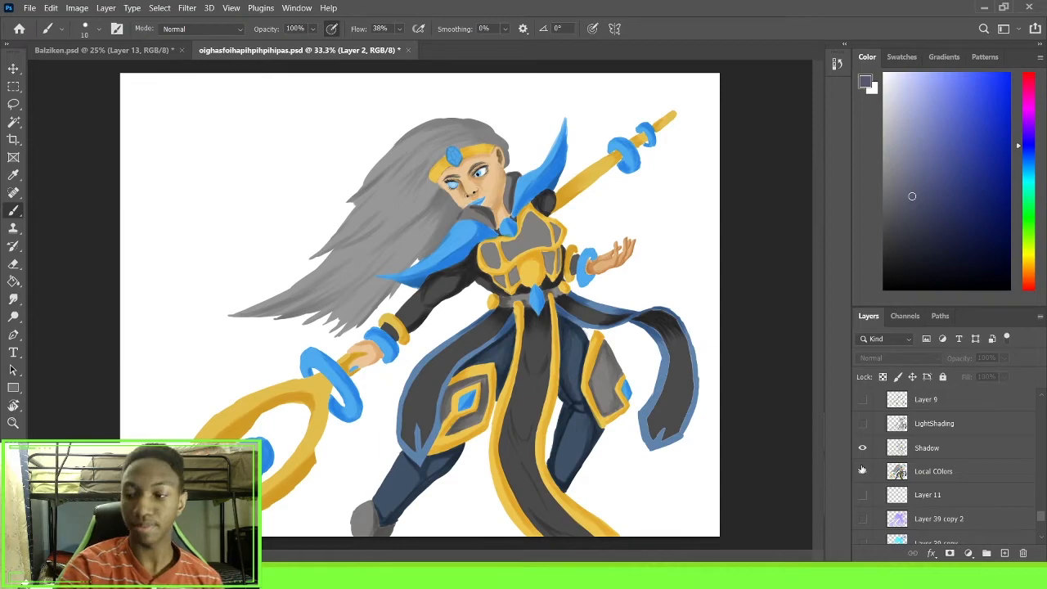
left_click(863, 423)
Show Layer 9 above LightShading, toggling it off and on to compare the shading
scroll(860, 463, "up", 2)
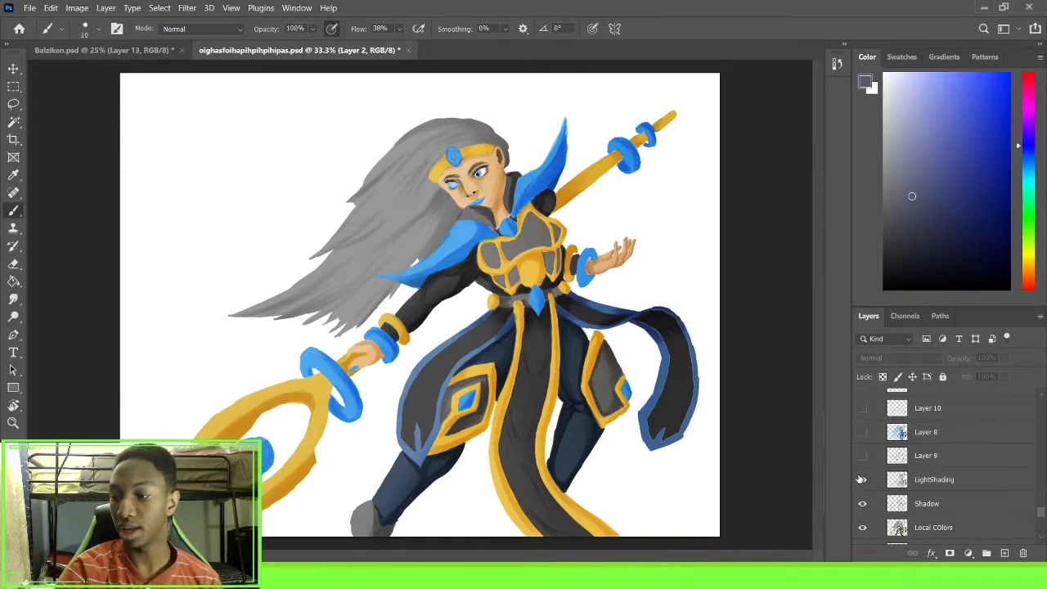
left_click(864, 454)
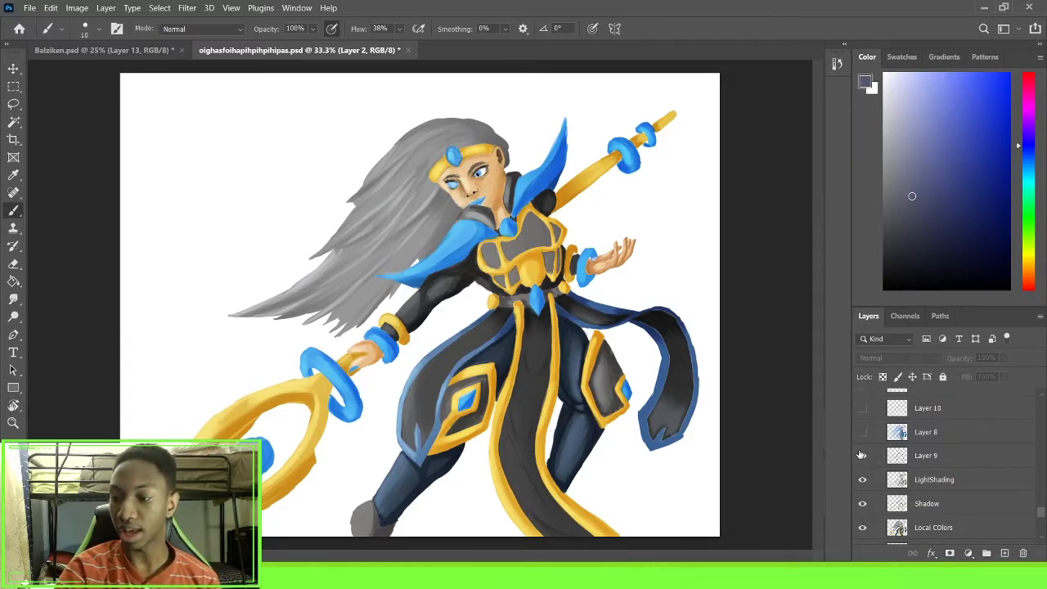
left_click(862, 455)
left_click(862, 455)
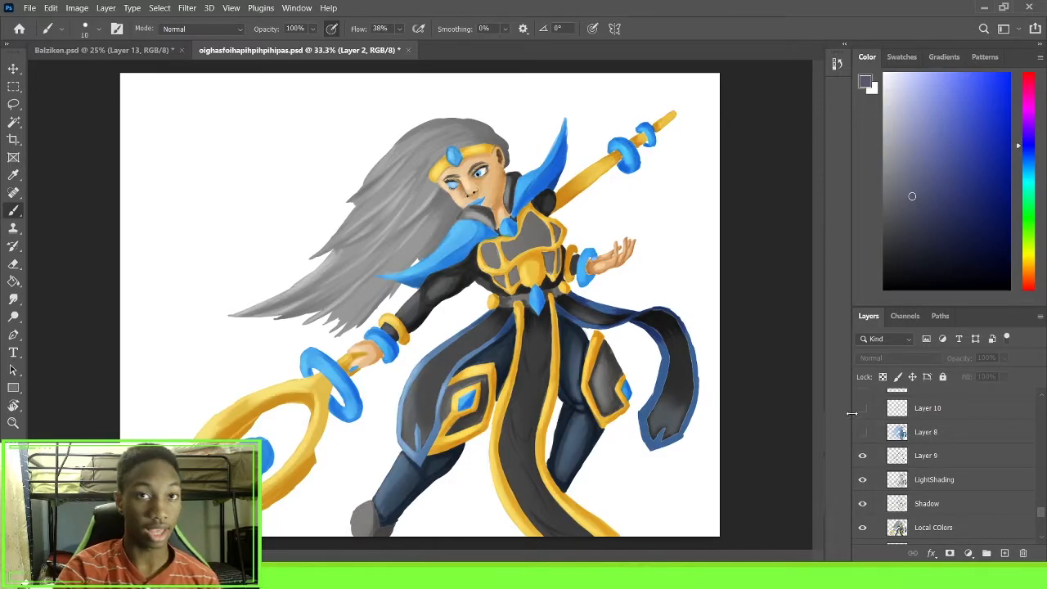
Show and select Layer 8, toggling its visibility off and on to compare its colour effect
left_click(862, 432)
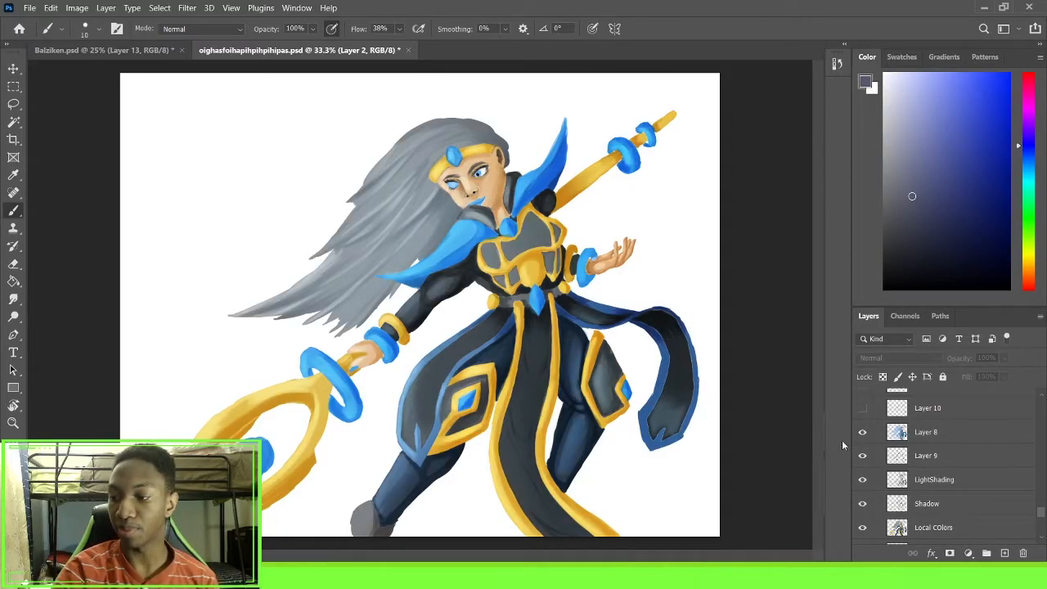
scroll(896, 450, "up", 1)
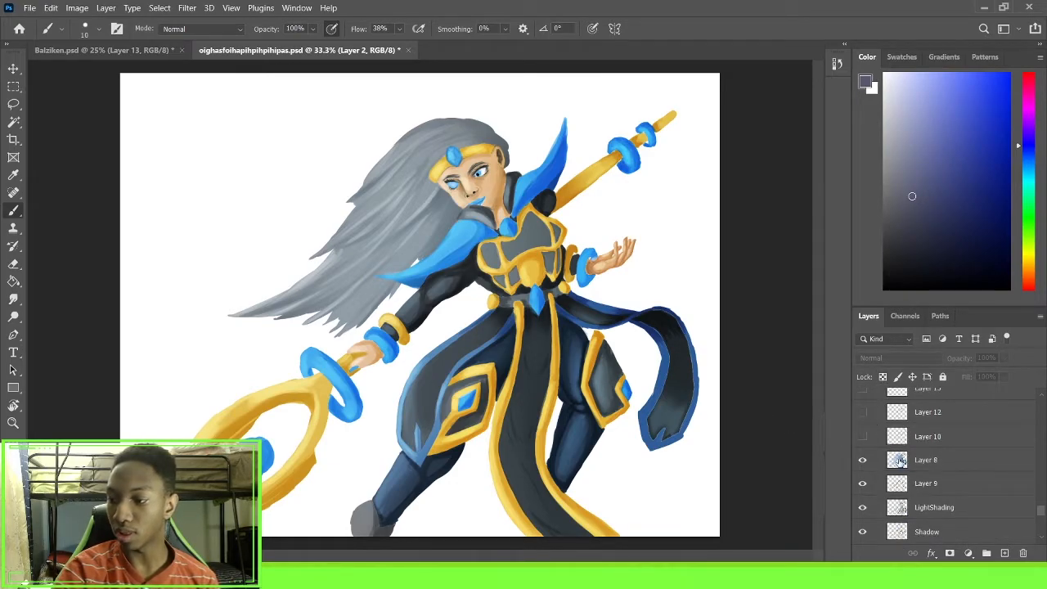
left_click(945, 463)
left_click(862, 461)
left_click(862, 461)
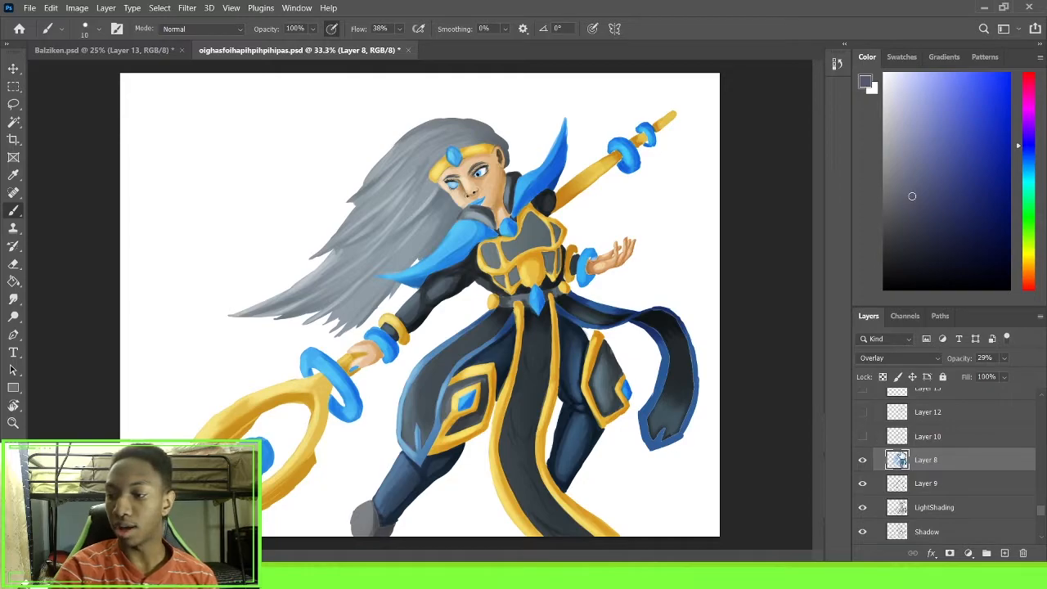
View the blend mode options for Layer 8, keeping Overlay, and show Layer 10 above it
left_click(914, 358)
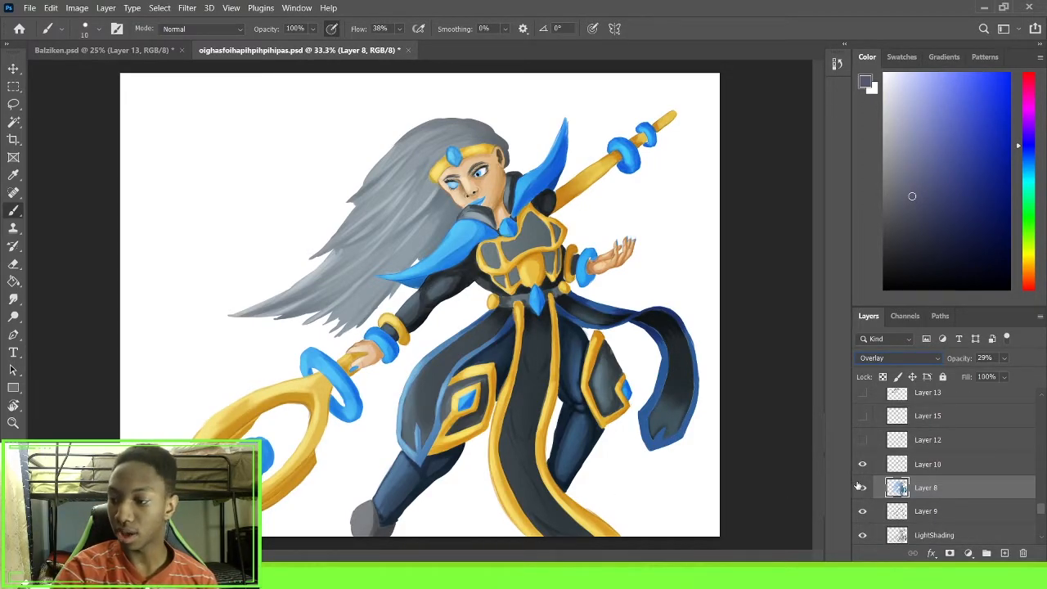
left_click(862, 465)
left_click(858, 470)
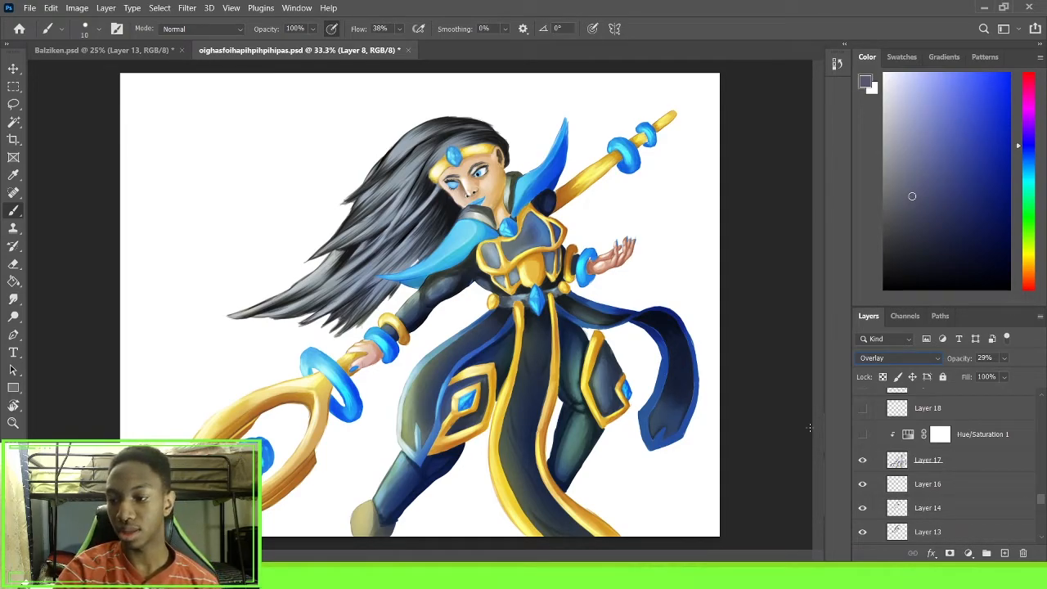
Show the Hue/Saturation 1 adjustment clipped to Layer 17, toggling it off and on to compare its colour effect
left_click(863, 435)
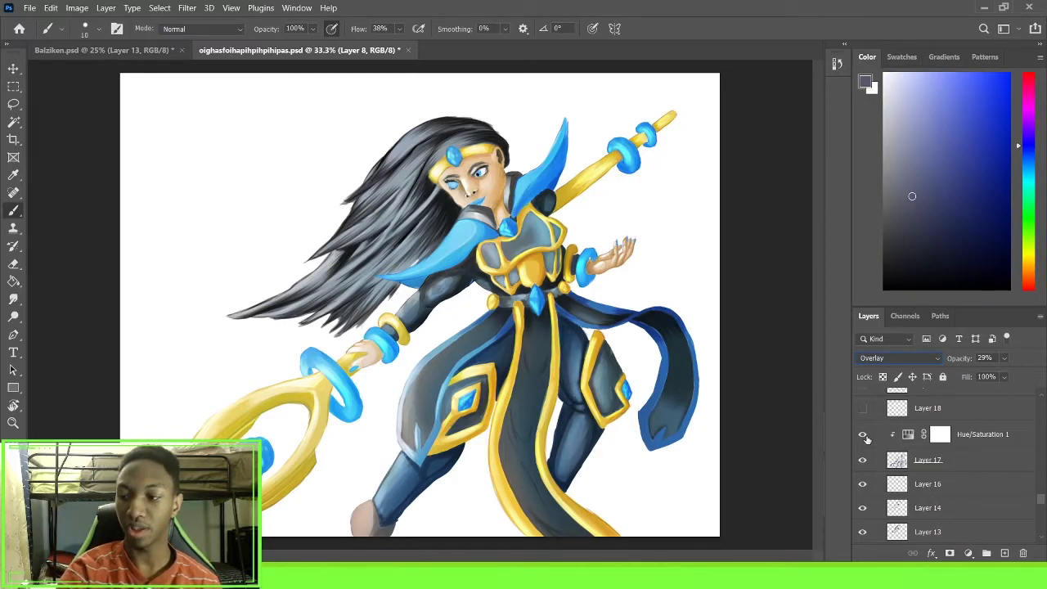
left_click(862, 435)
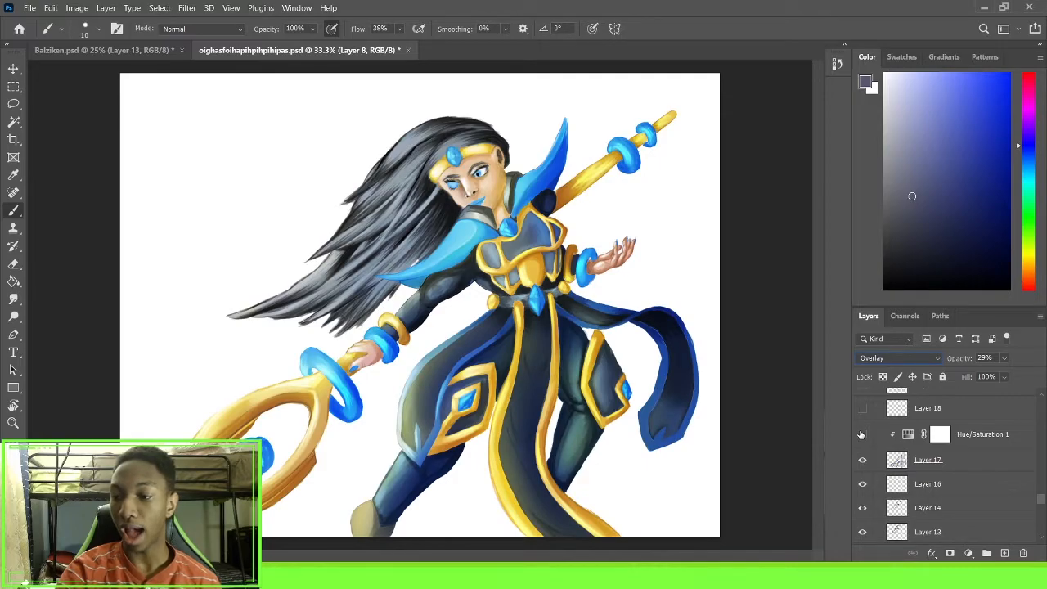
left_click(861, 435)
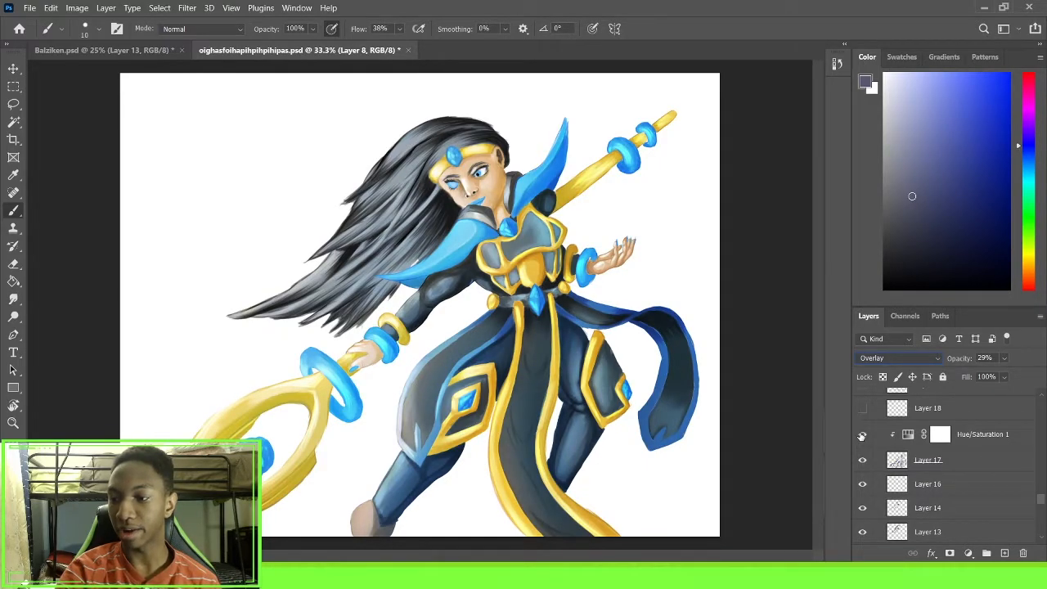
Show Layer 18 and inspect its small white highlights up close on the collar, sleeve, armour and staff
scroll(864, 450, "up", 2)
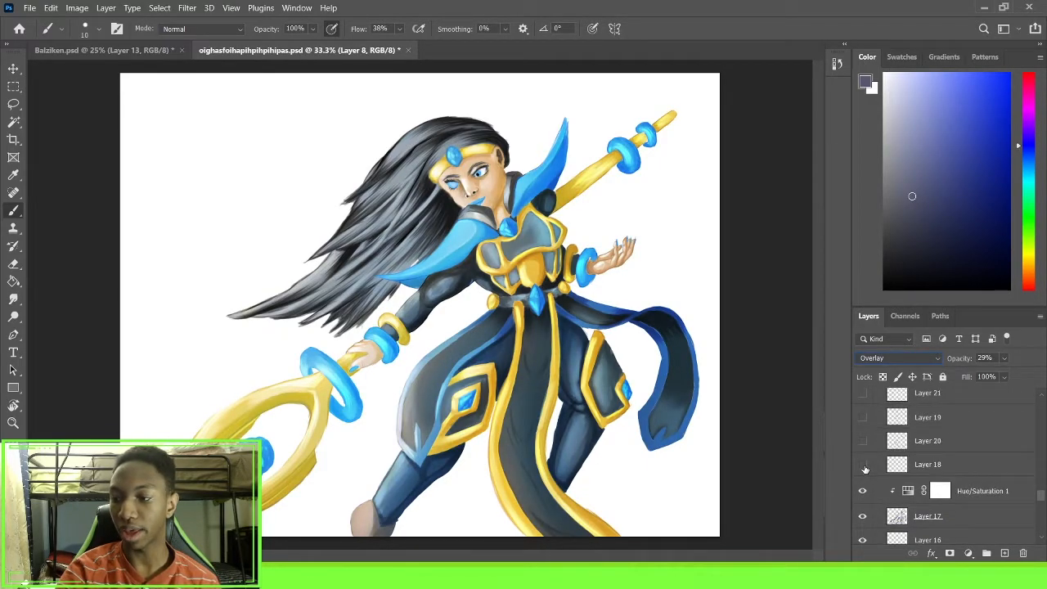
left_click(863, 465)
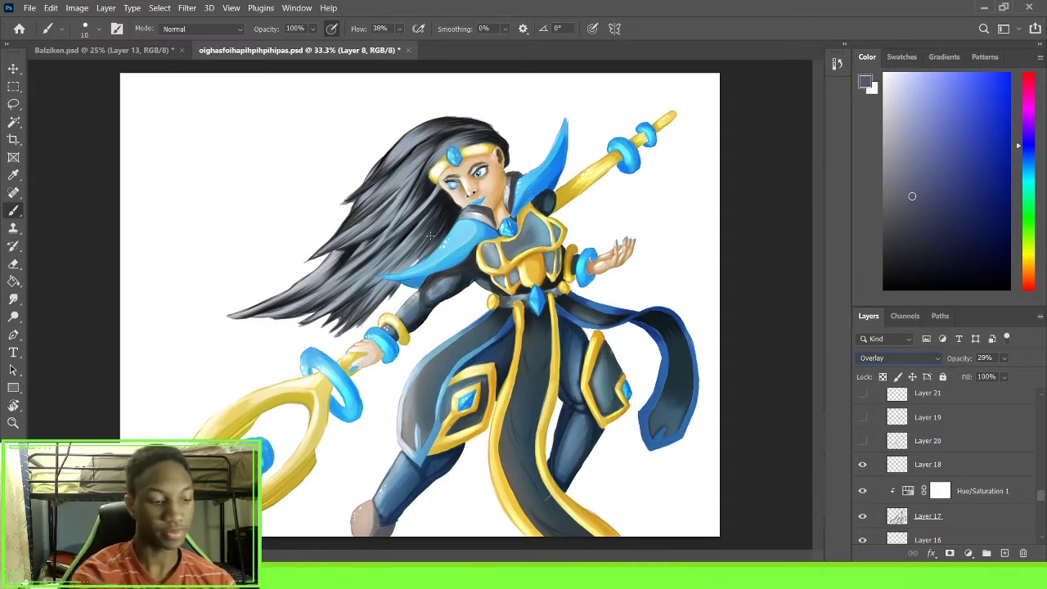
scroll(429, 234, "up", 2)
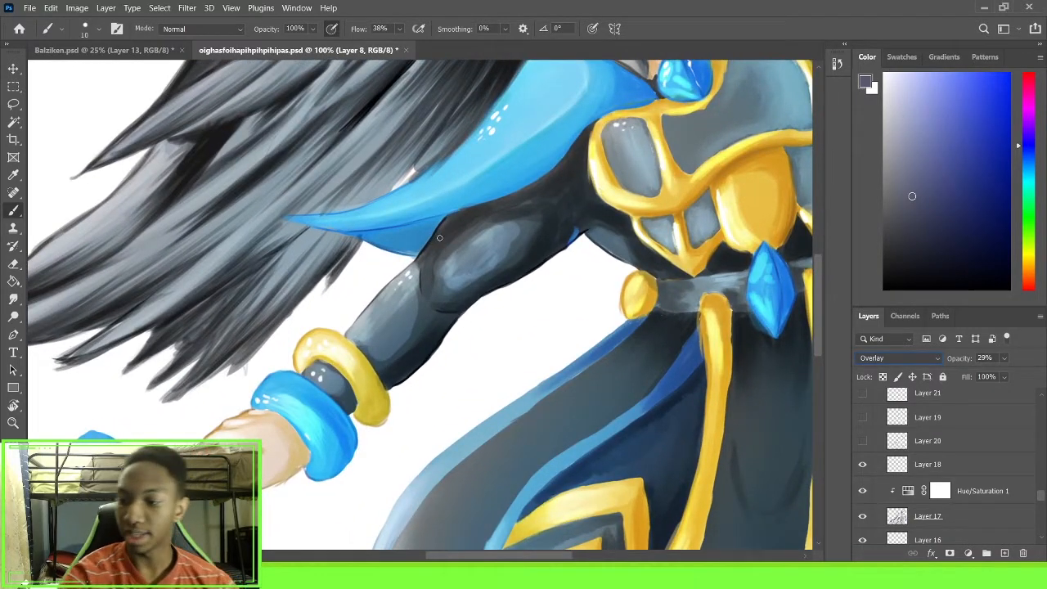
scroll(428, 264, "up", 3)
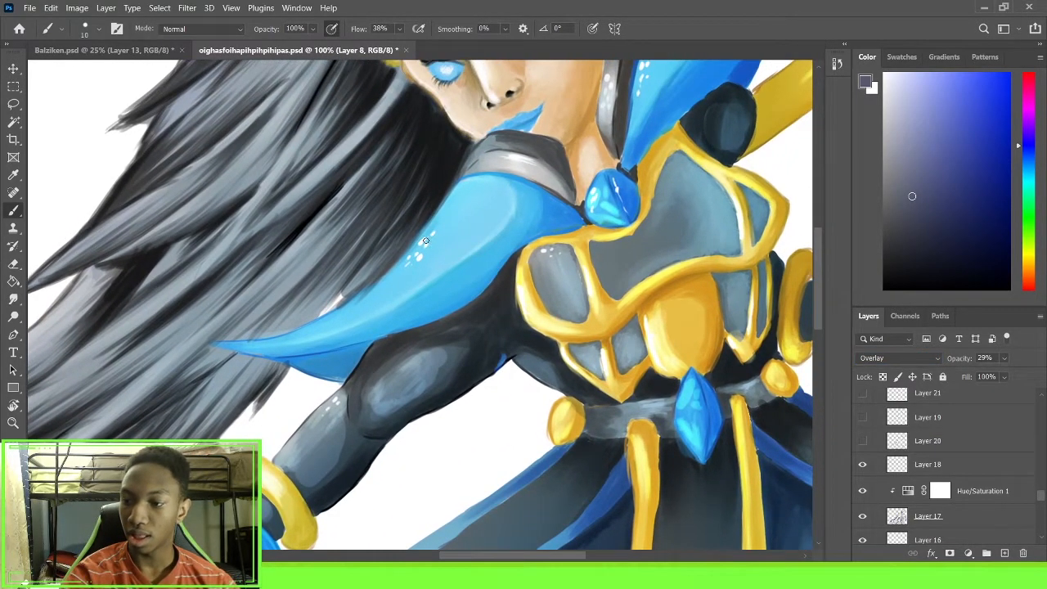
left_click_drag(480, 221, 405, 319)
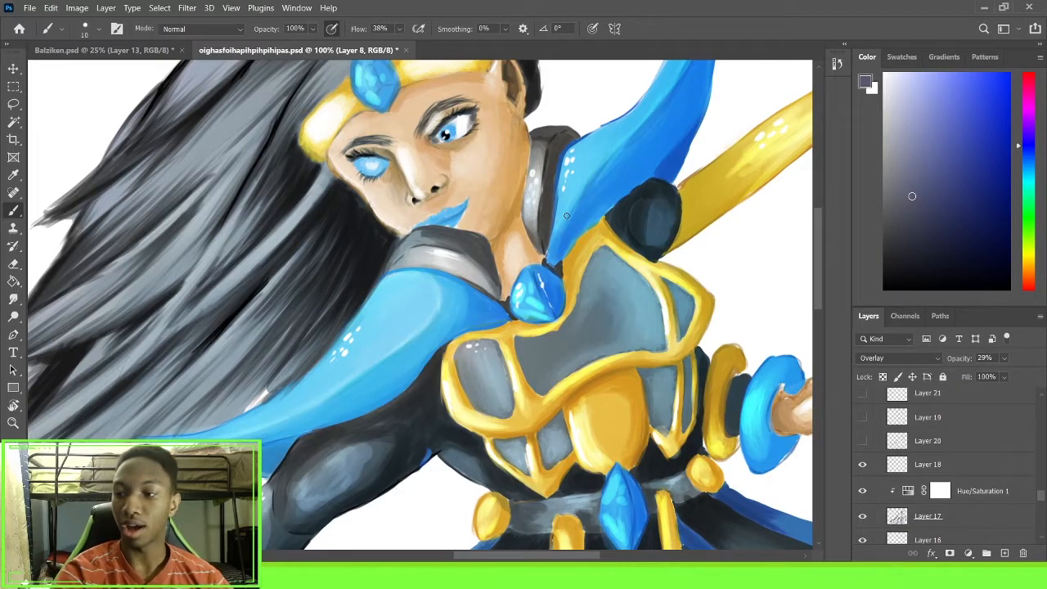
left_click_drag(653, 270, 595, 177)
mouse_move(505, 222)
left_mouse_down()
mouse_move(547, 196)
mouse_move(608, 188)
mouse_move(588, 199)
left_mouse_up()
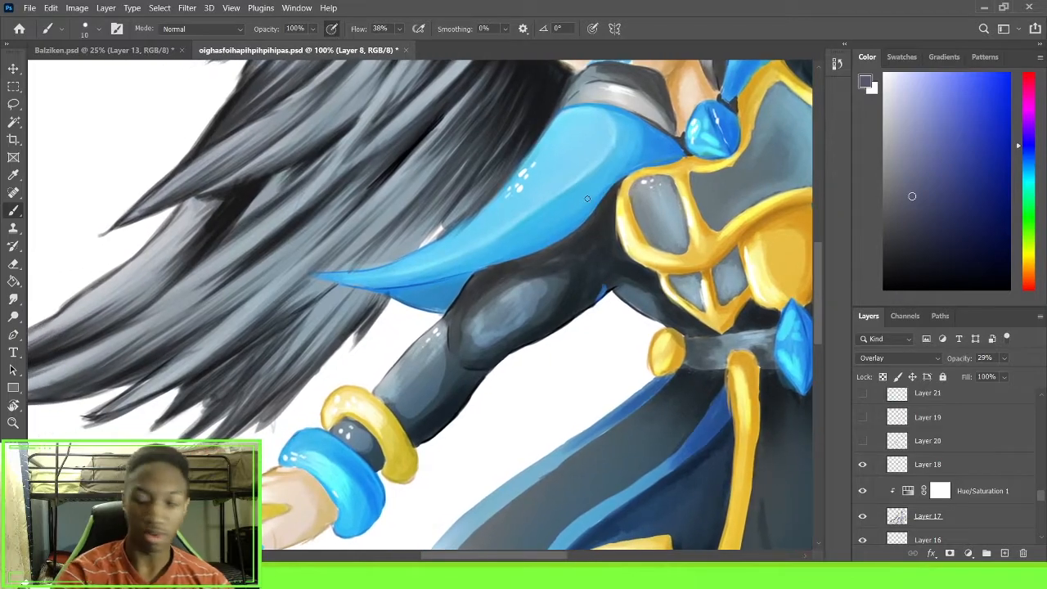
scroll(587, 199, "down", 4)
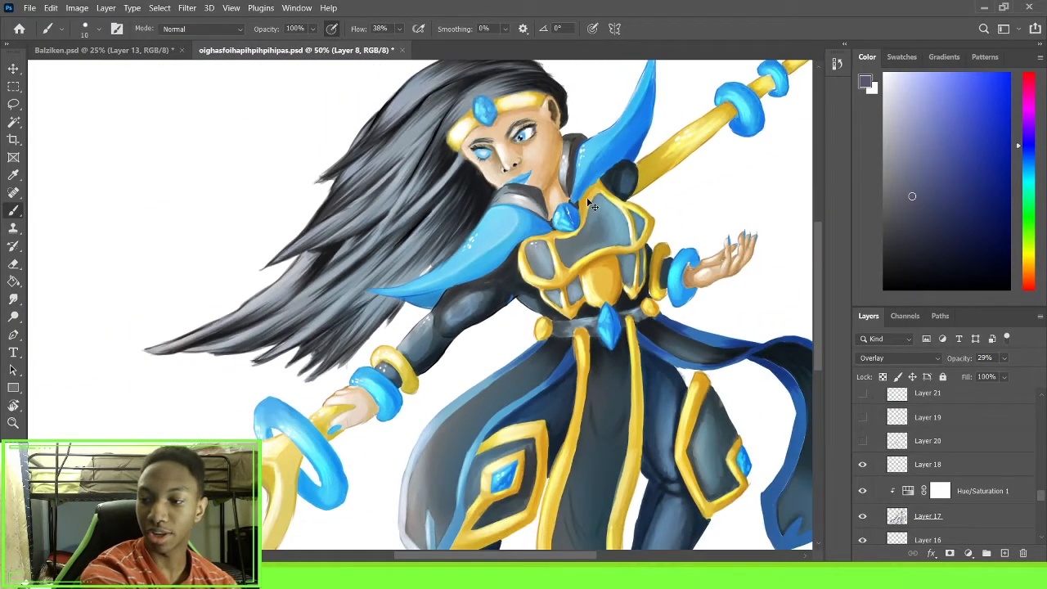
scroll(587, 198, "down", 2)
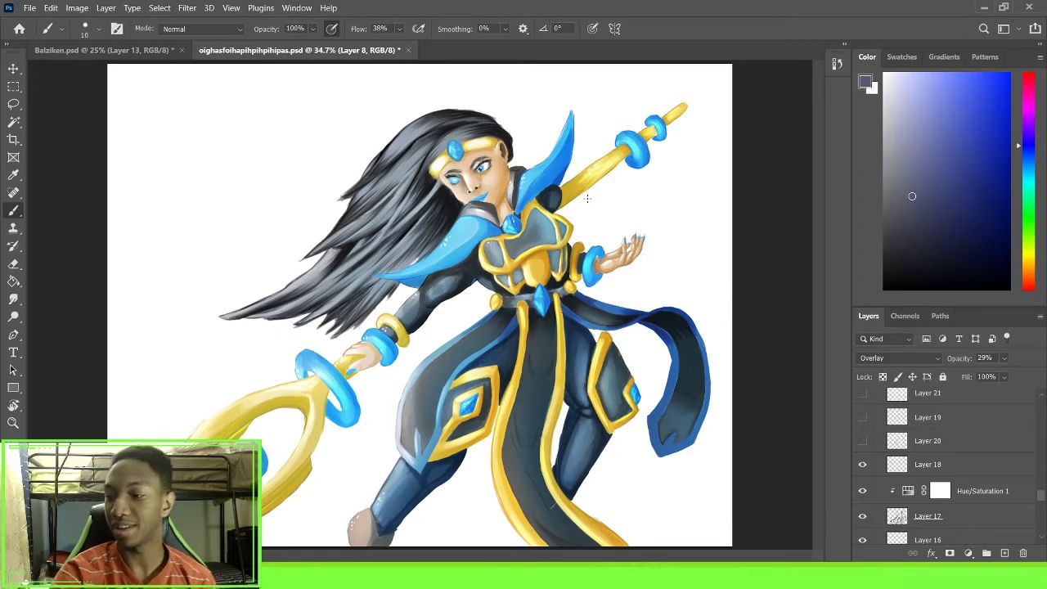
Show Layer 20 and the successive layers above it up to Layer 37, including Layer 38, to reveal the glow and ice effects
left_click(863, 440)
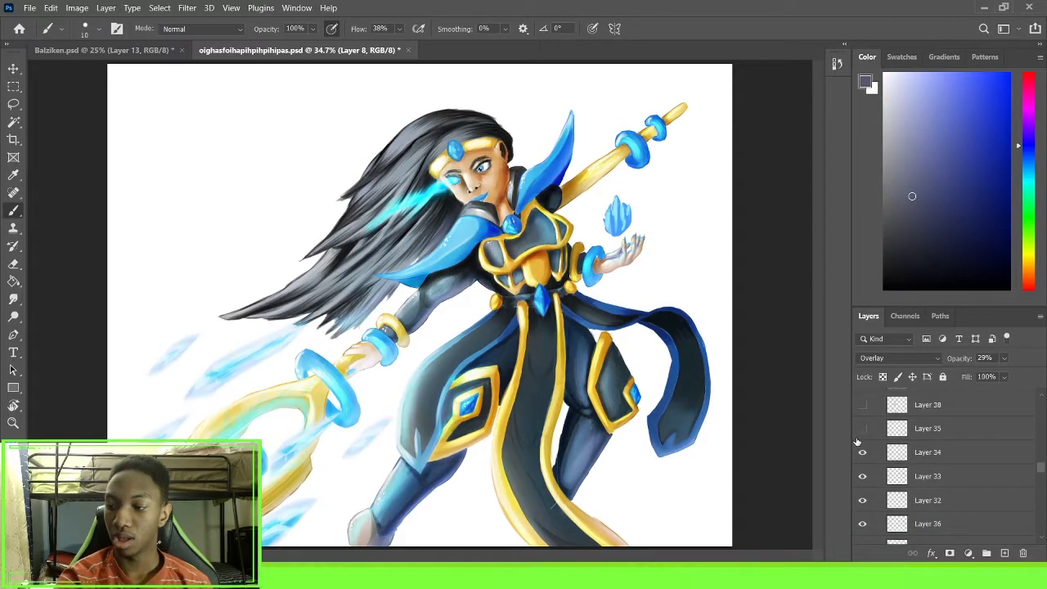
left_click(860, 431)
scroll(869, 448, "up", 2)
left_click(862, 436)
left_click(862, 460)
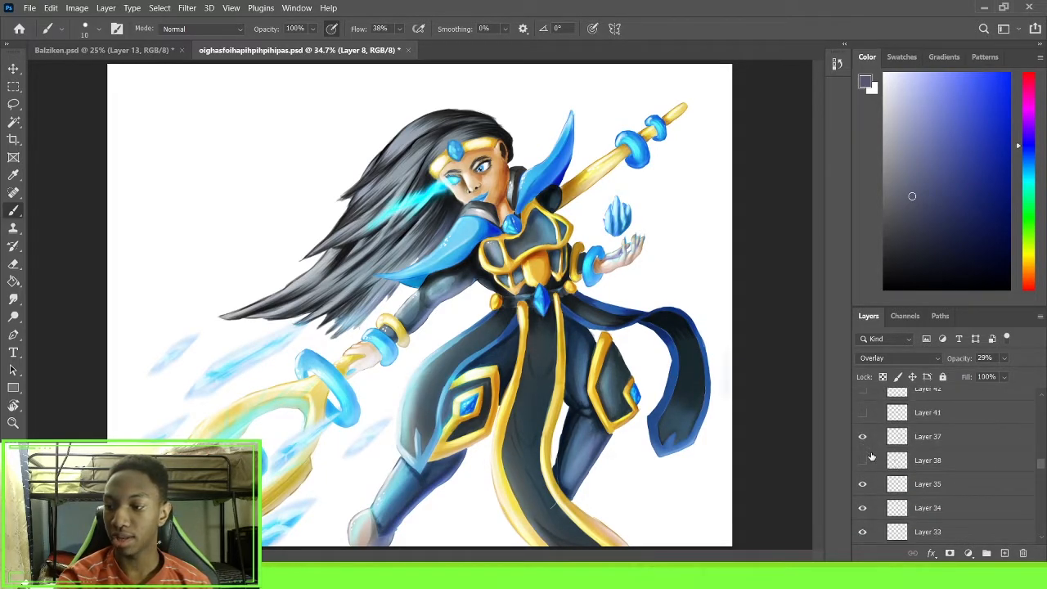
Show Layer 41 and Layer 42 at the top of the Character group
scroll(874, 463, "up", 3)
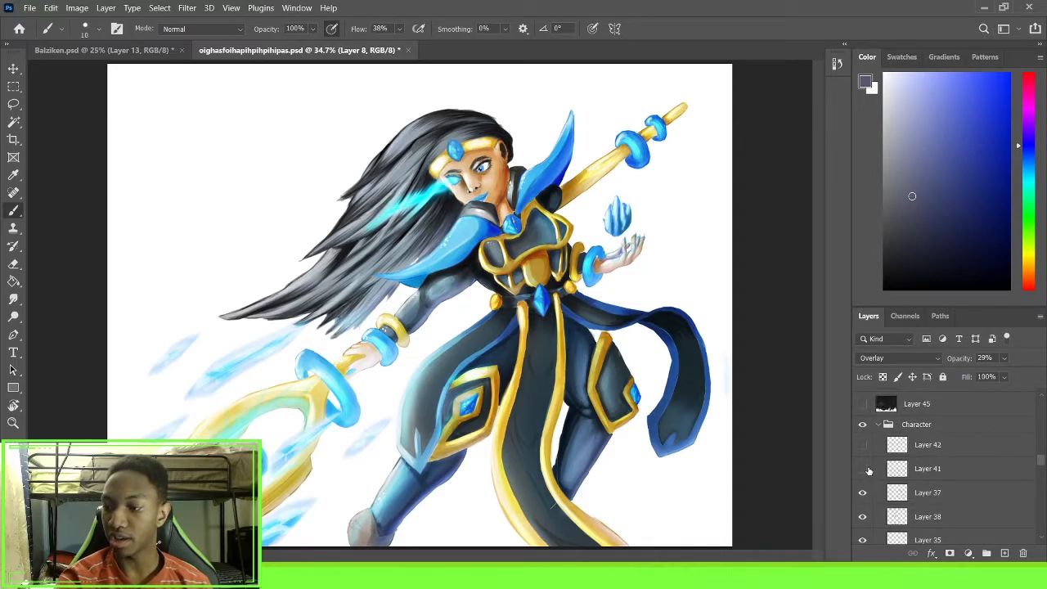
left_click(862, 469)
left_click(862, 444)
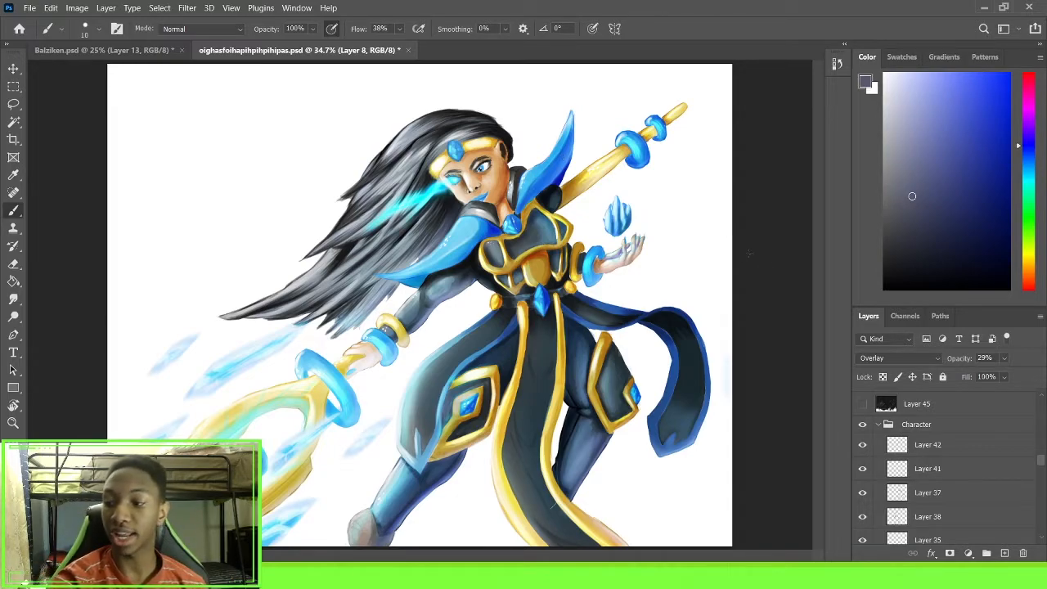
scroll(949, 430, "up", 2)
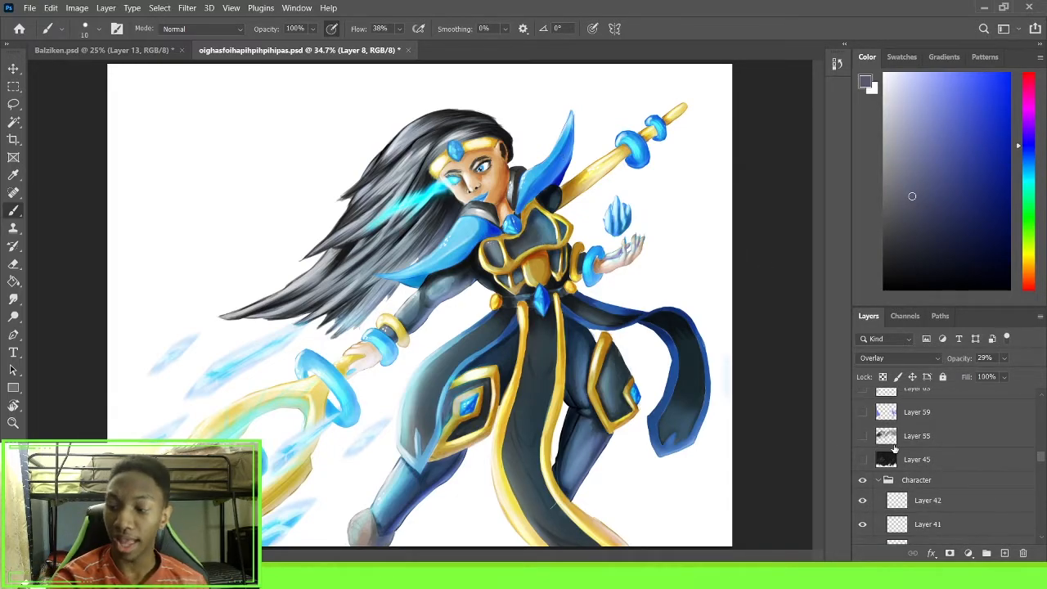